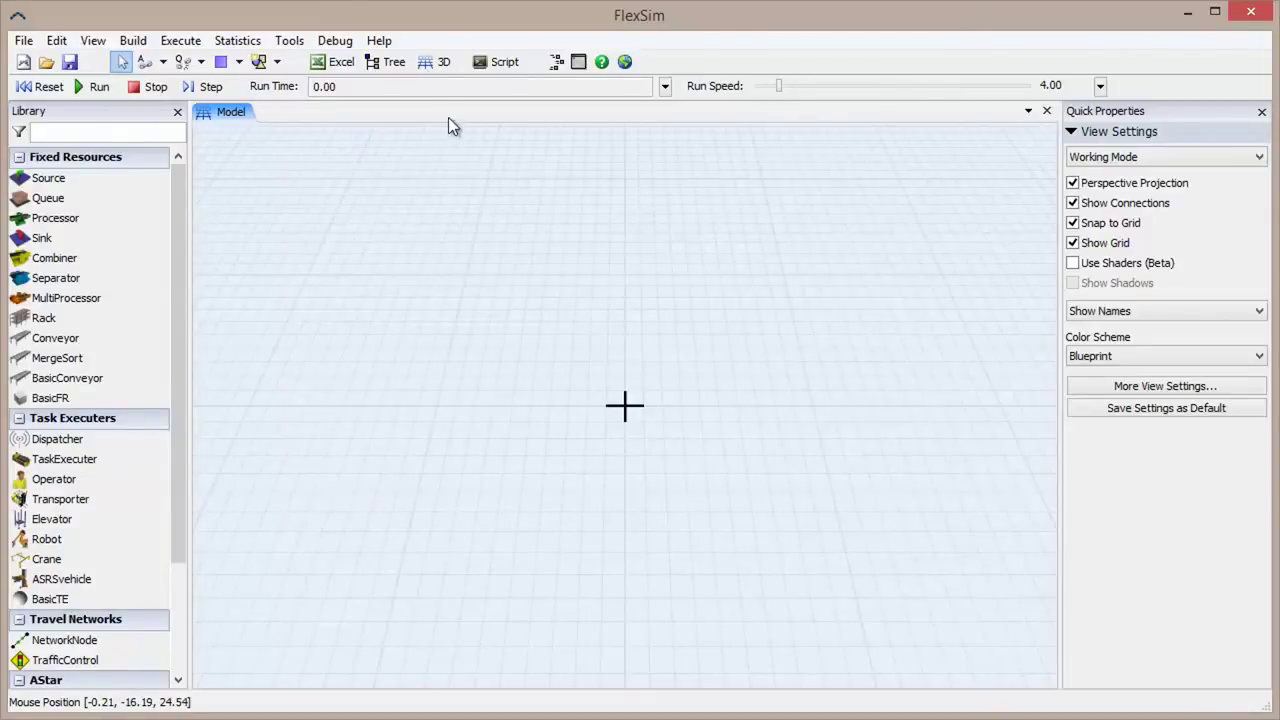
# Open the Tools menu from the menu bar.
pyautogui.click(289, 40)
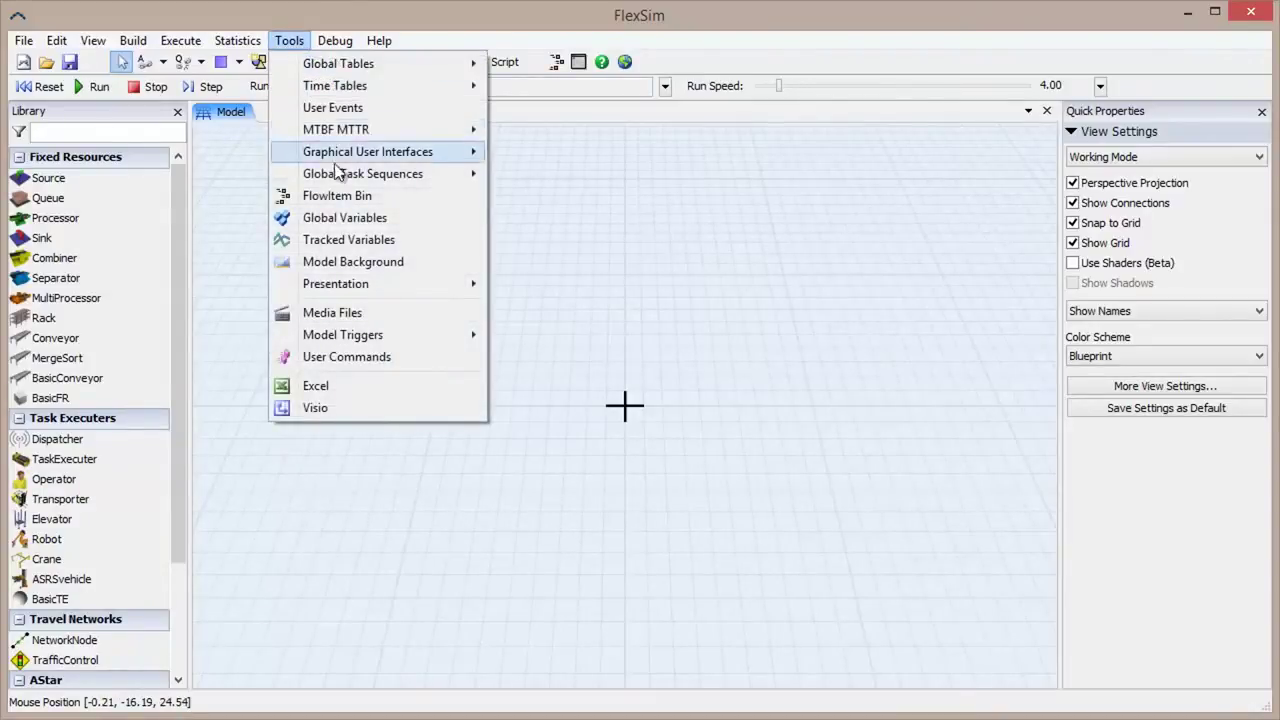
# Preview every FlowItem Bin item, Cylinder through TaskExecuterFlowItem, then reselect Box and return to the model.
pyautogui.click(338, 198)
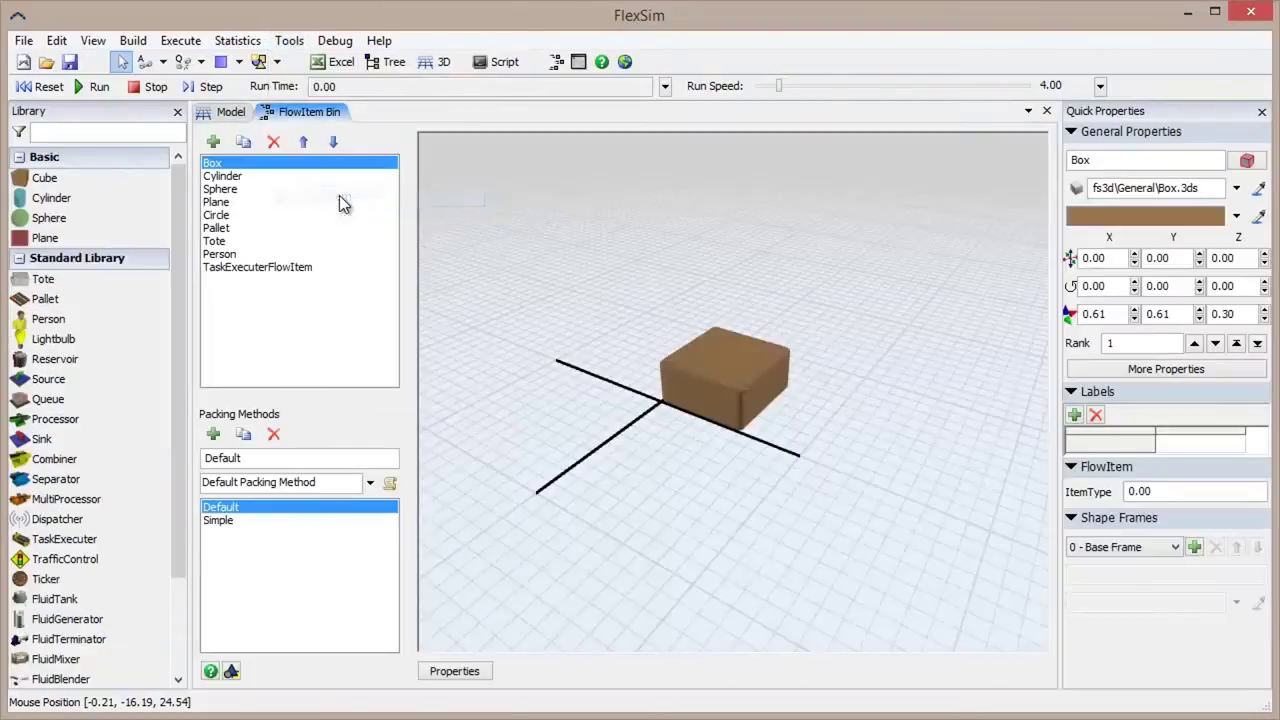
pyautogui.click(233, 177)
pyautogui.click(238, 190)
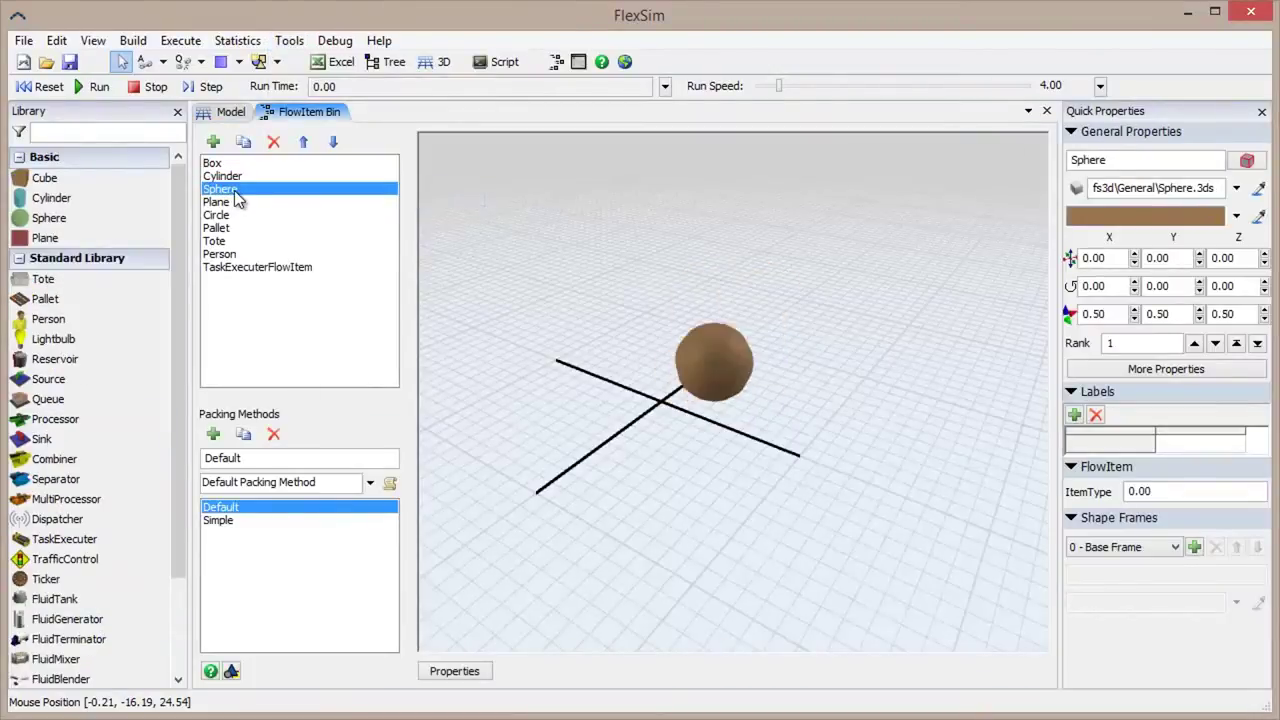
pyautogui.click(231, 203)
pyautogui.click(232, 215)
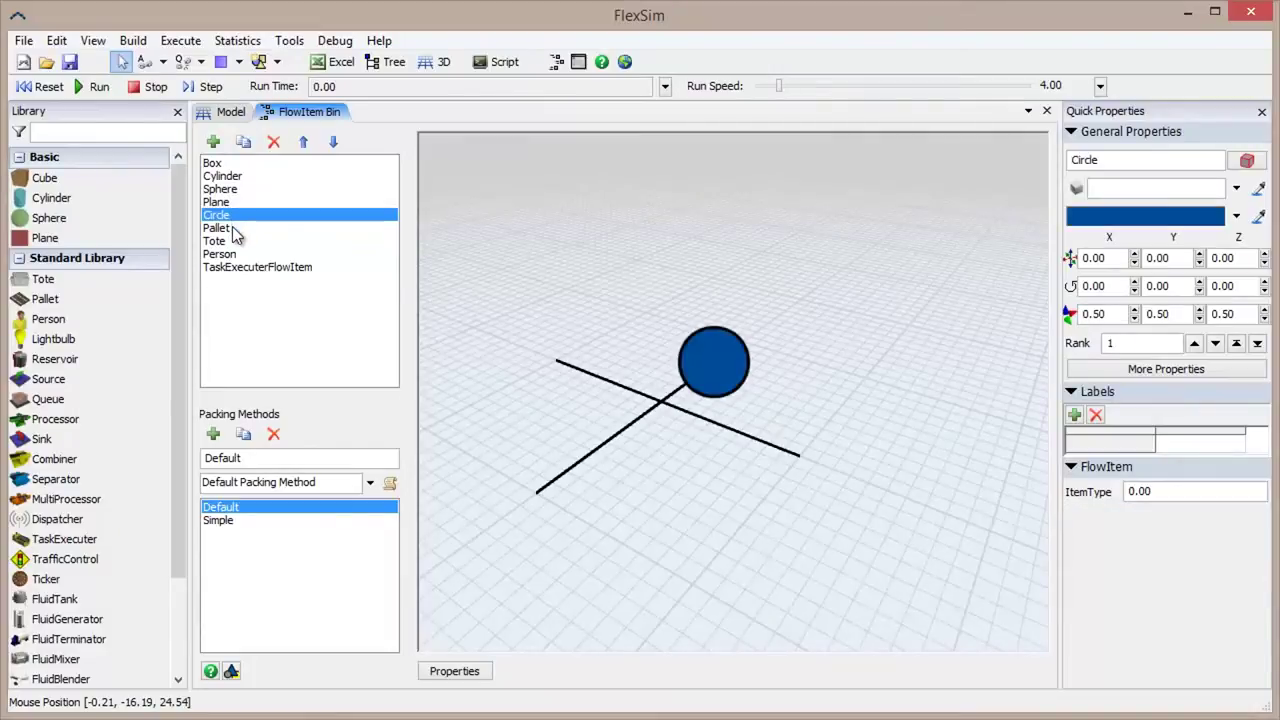
pyautogui.click(233, 229)
pyautogui.click(233, 241)
pyautogui.click(233, 254)
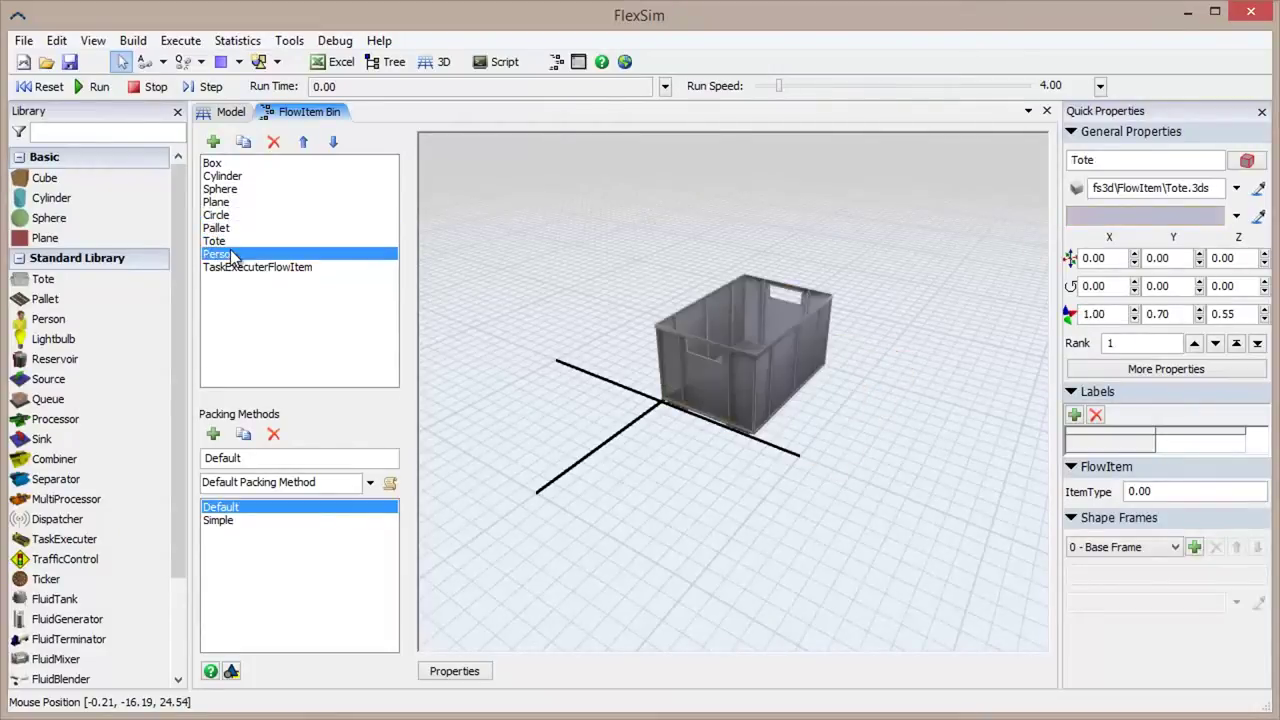
pyautogui.click(233, 267)
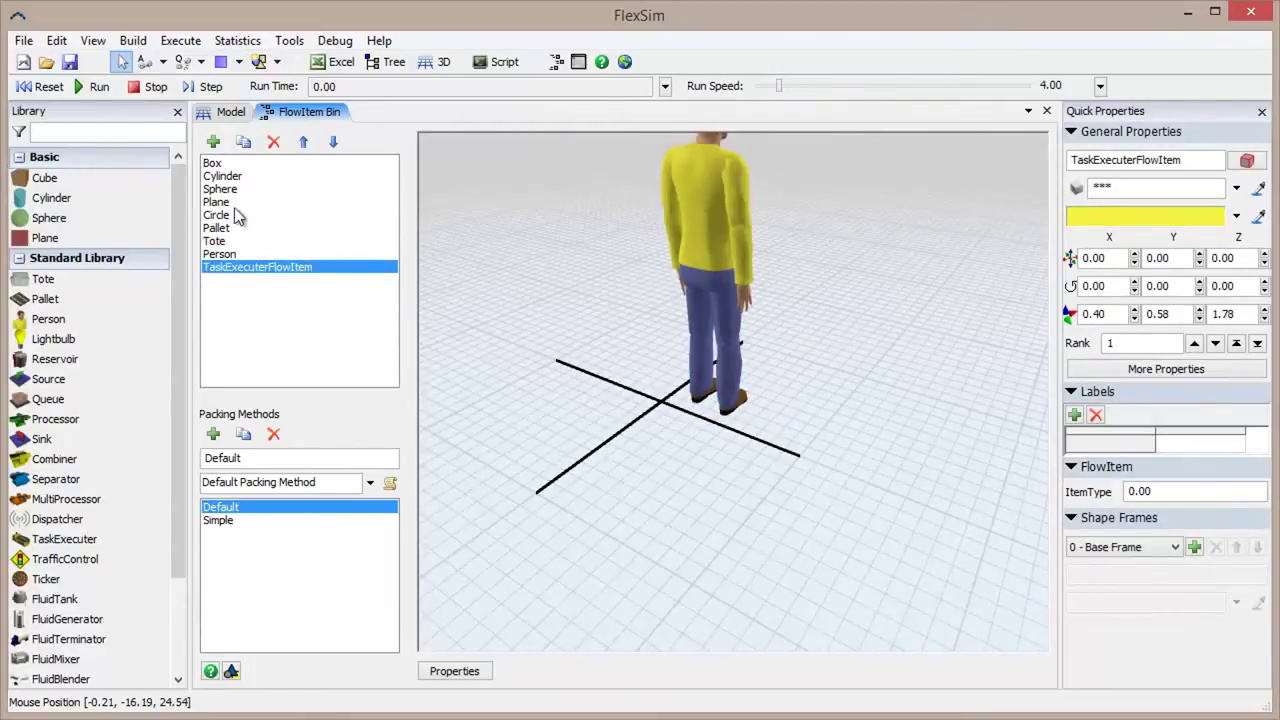
pyautogui.click(214, 163)
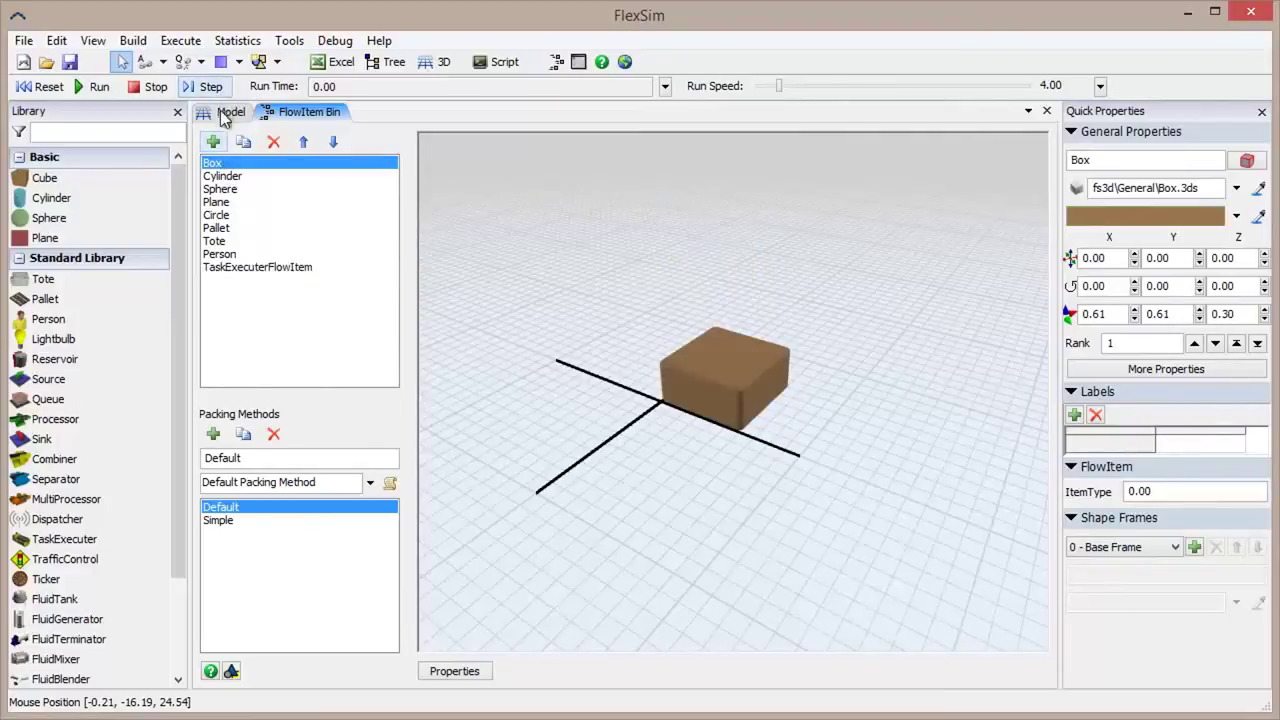
pyautogui.click(229, 111)
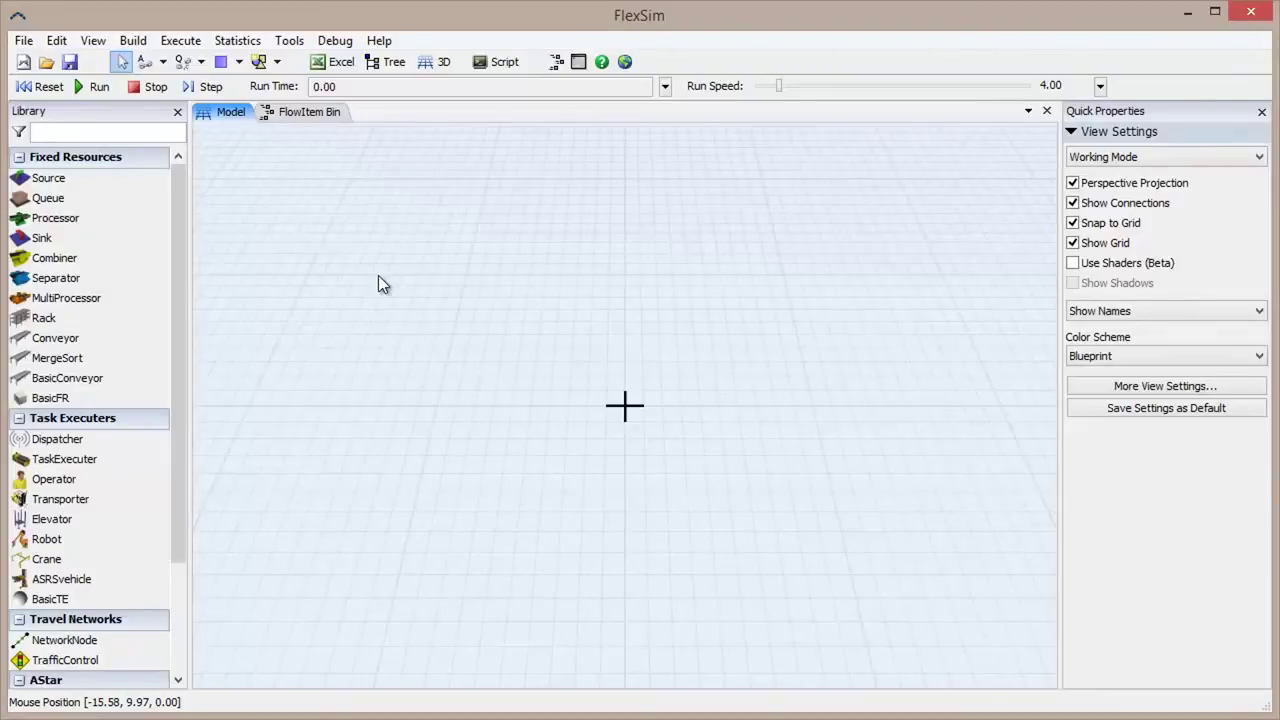
# Place a Source, Queue, Processor and Sink left to right on the model floor.
pyautogui.click(94, 177)
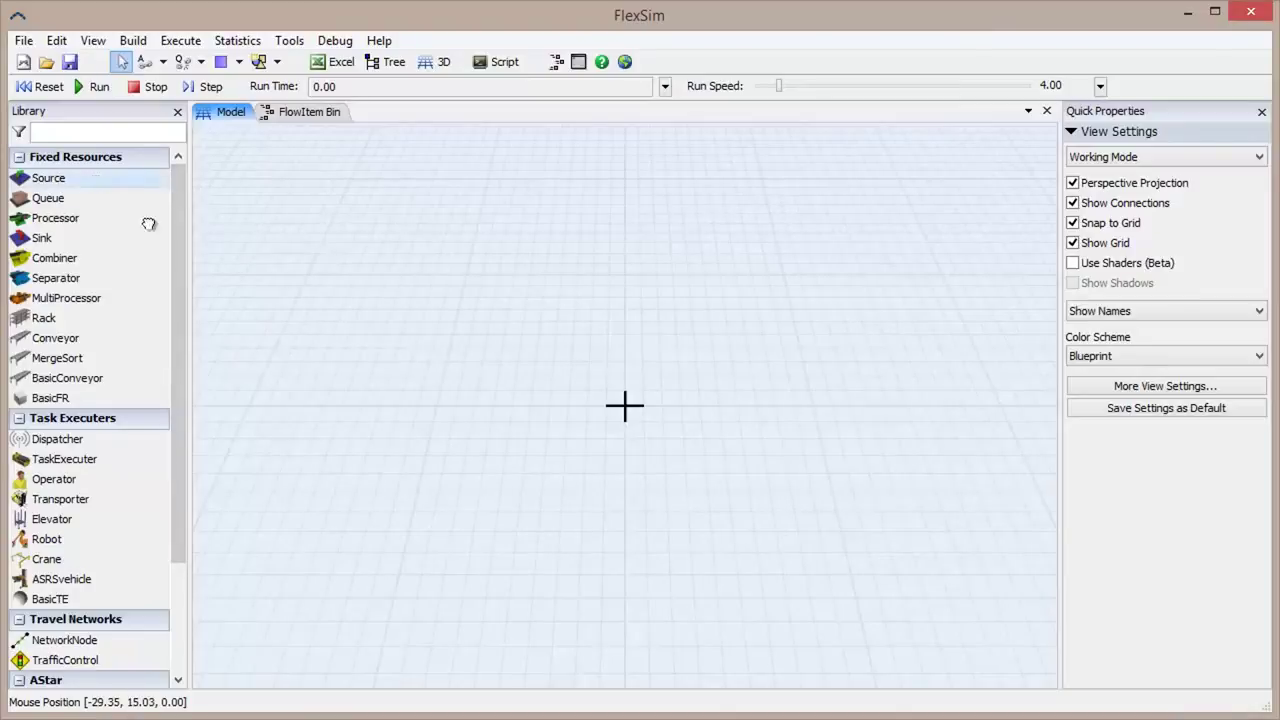
pyautogui.click(350, 355)
pyautogui.click(48, 198)
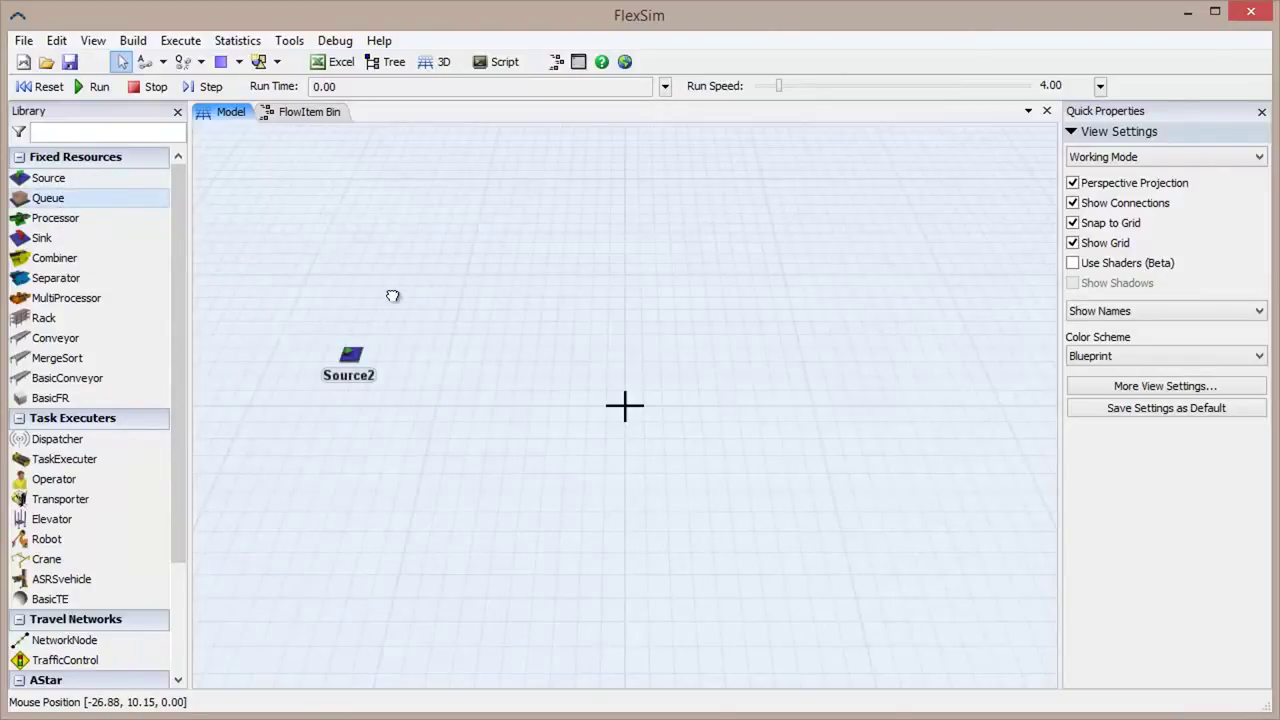
pyautogui.click(461, 375)
pyautogui.click(55, 218)
pyautogui.click(640, 345)
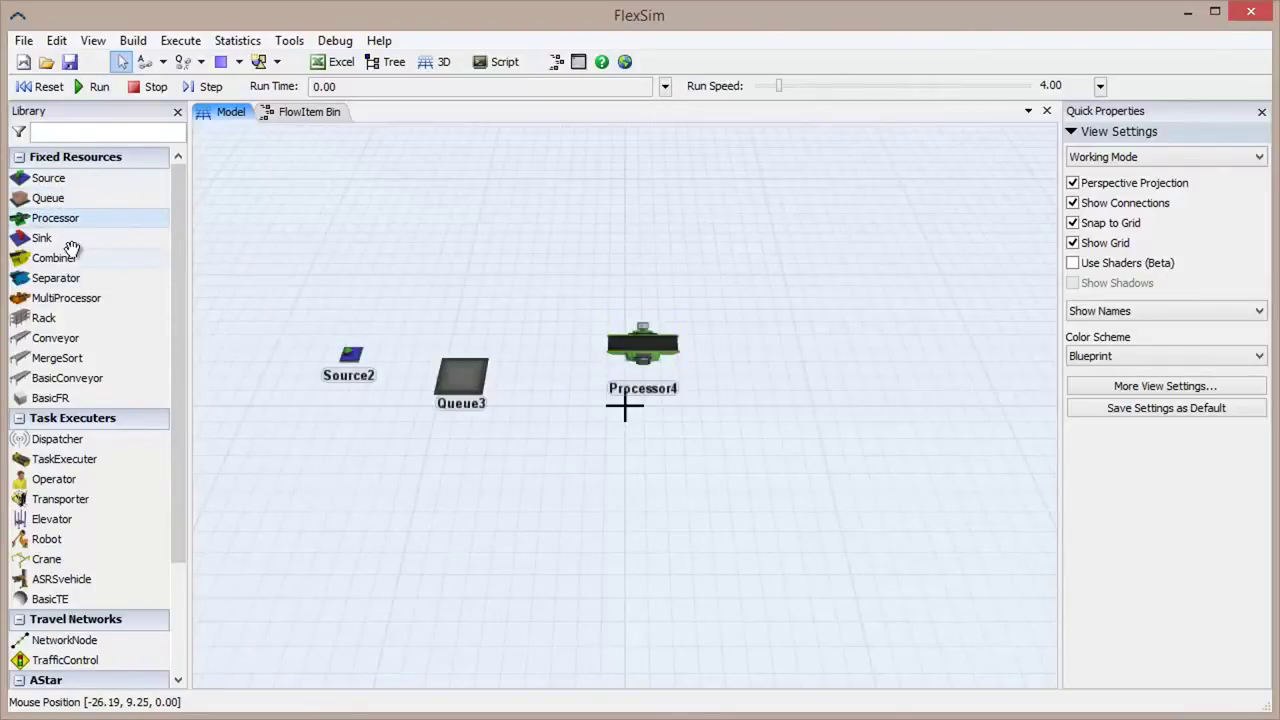
pyautogui.click(70, 240)
pyautogui.click(838, 328)
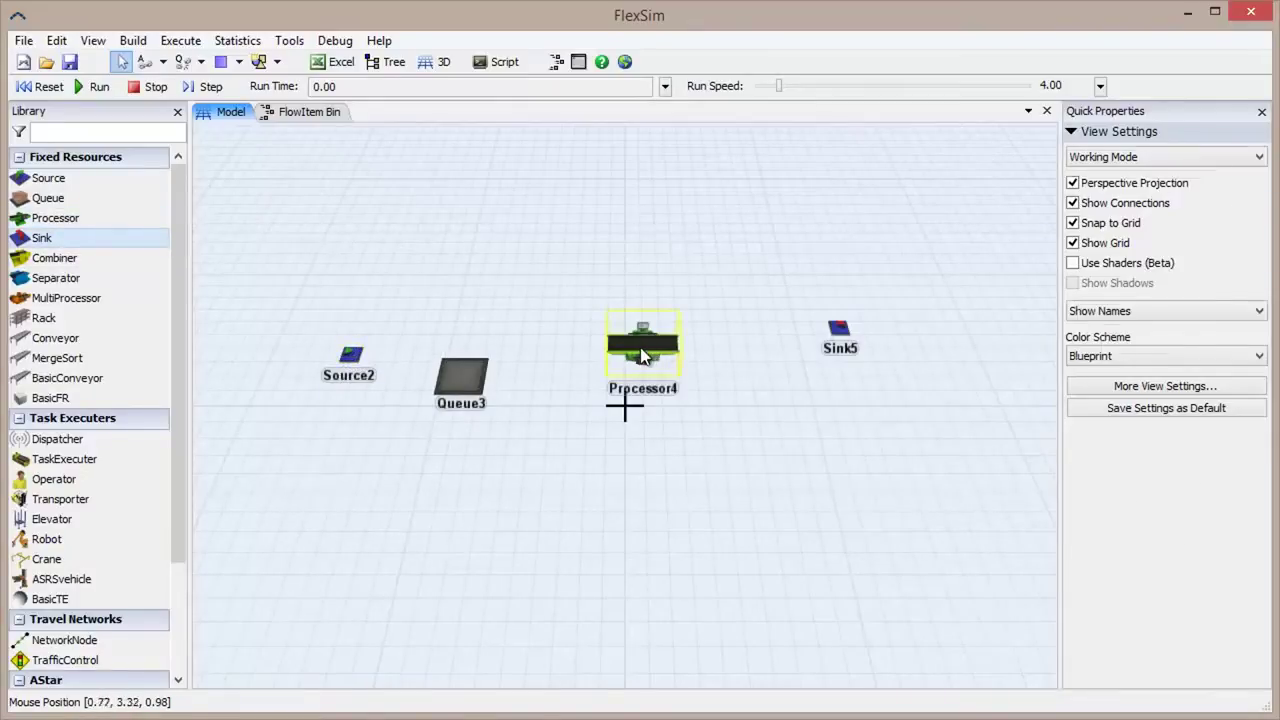
# Align Source2, Queue3, Processor4 and Sink5 into one row at Y 3.
pyautogui.moveTo(645, 357); pyautogui.dragTo(665, 377)
pyautogui.moveTo(838, 328); pyautogui.dragTo(869, 366)
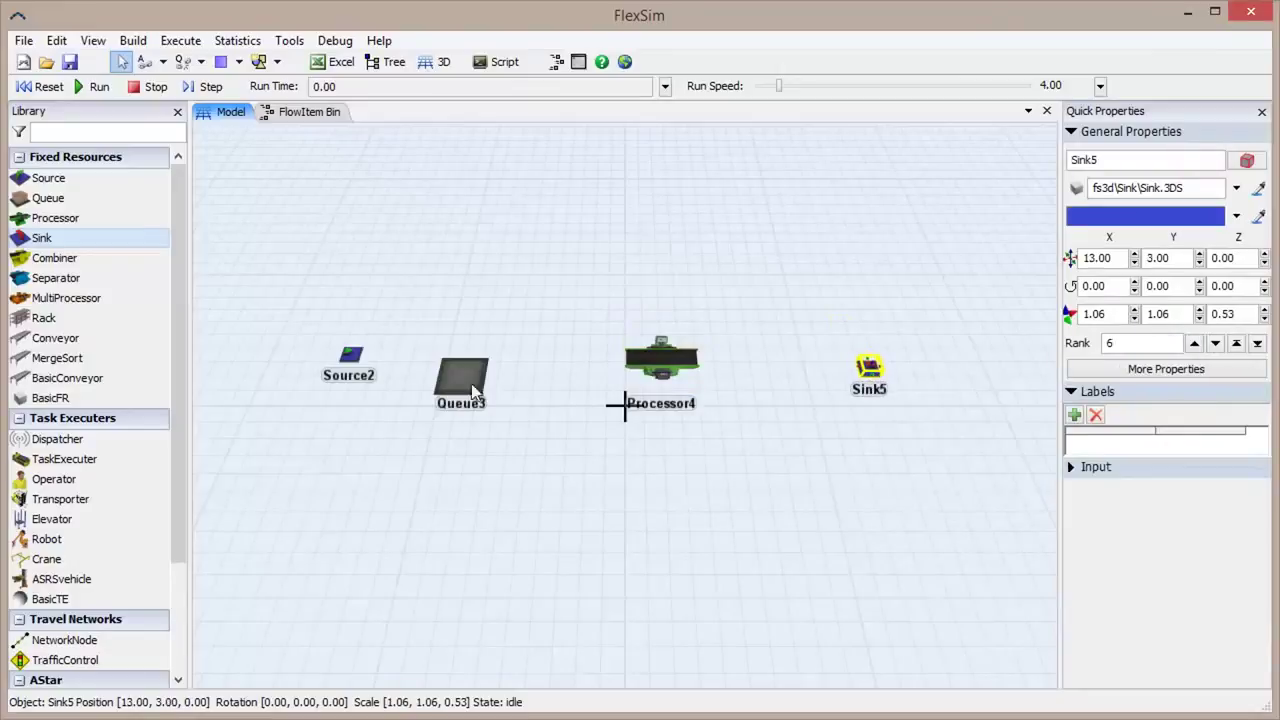
pyautogui.moveTo(367, 365); pyautogui.dragTo(362, 379)
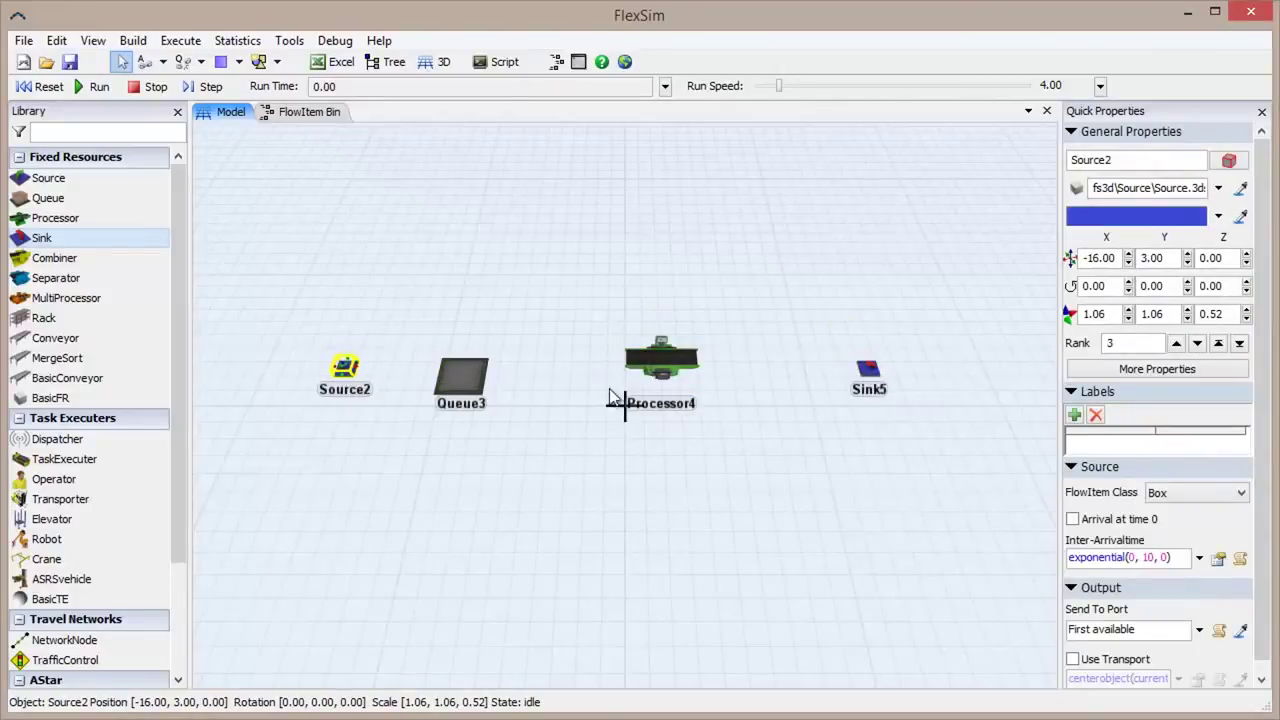
pyautogui.moveTo(651, 376); pyautogui.dragTo(651, 391)
pyautogui.click(473, 456)
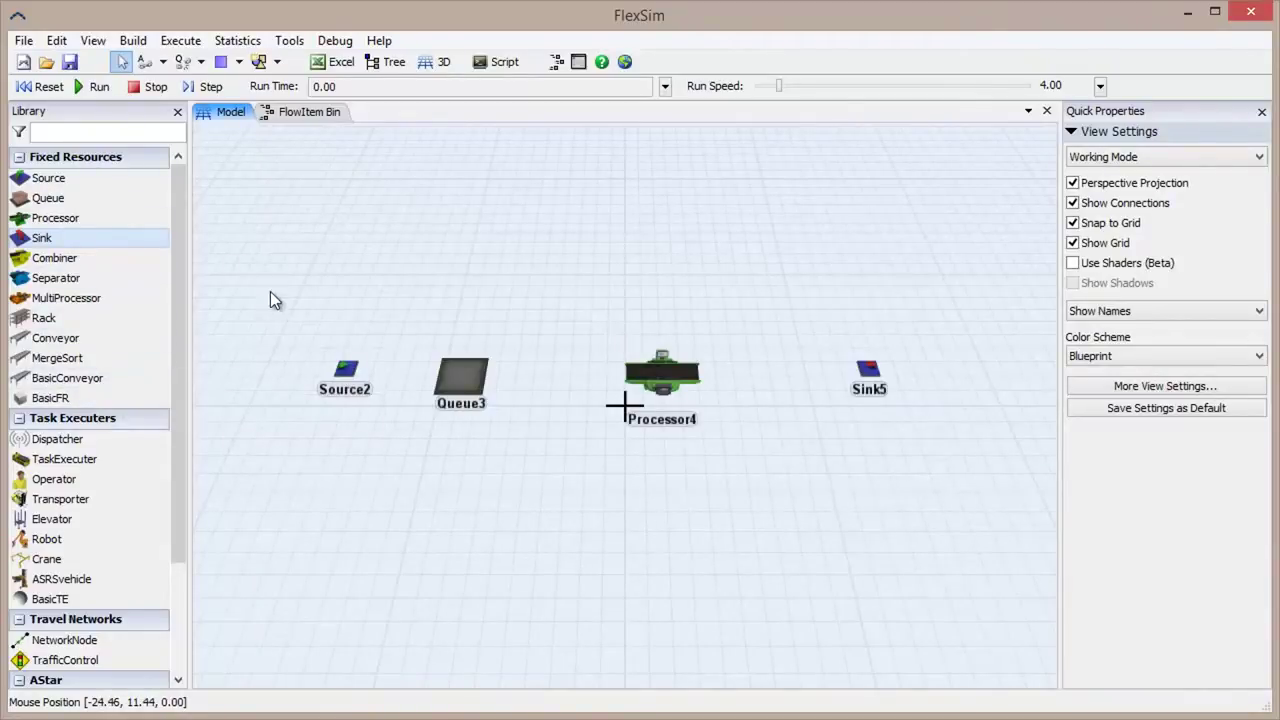
# Connect Source2 to Queue3, Queue3 to Processor4, and Processor4 to Sink5.
pyautogui.moveTo(345, 370); pyautogui.dragTo(661, 372)
pyautogui.moveTo(661, 372); pyautogui.dragTo(866, 368)
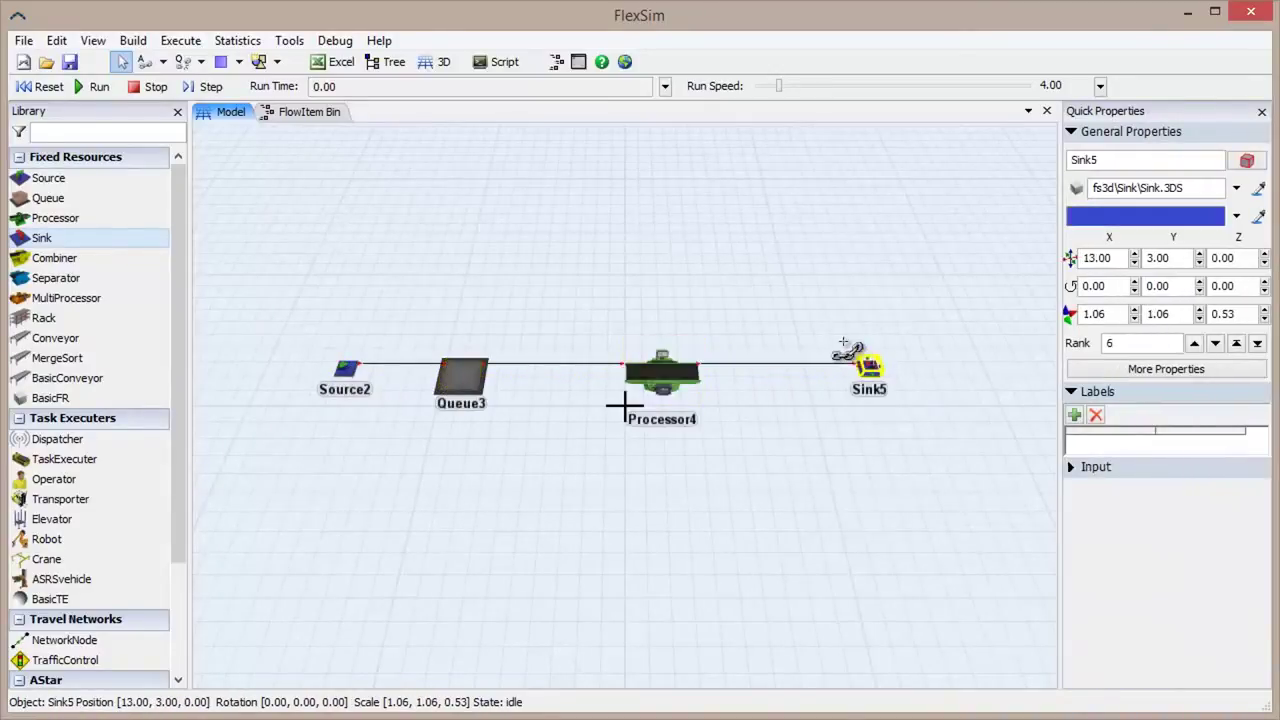
pyautogui.click(835, 335)
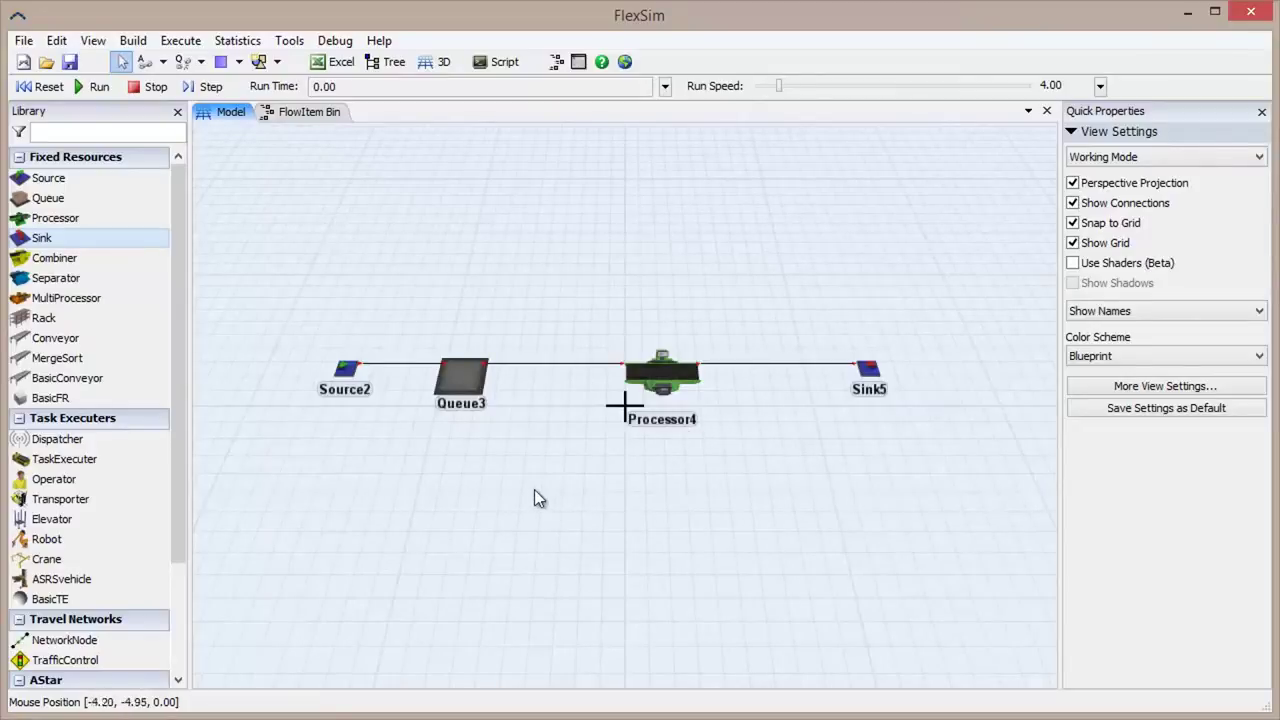
pyautogui.moveTo(537, 489); pyautogui.dragTo(546, 472, button='right')
# Zoom and pan the view for a closer, tilted look at the connected row.
pyautogui.scroll(3, 546, 472)
pyautogui.moveTo(600, 477); pyautogui.dragTo(679, 484)
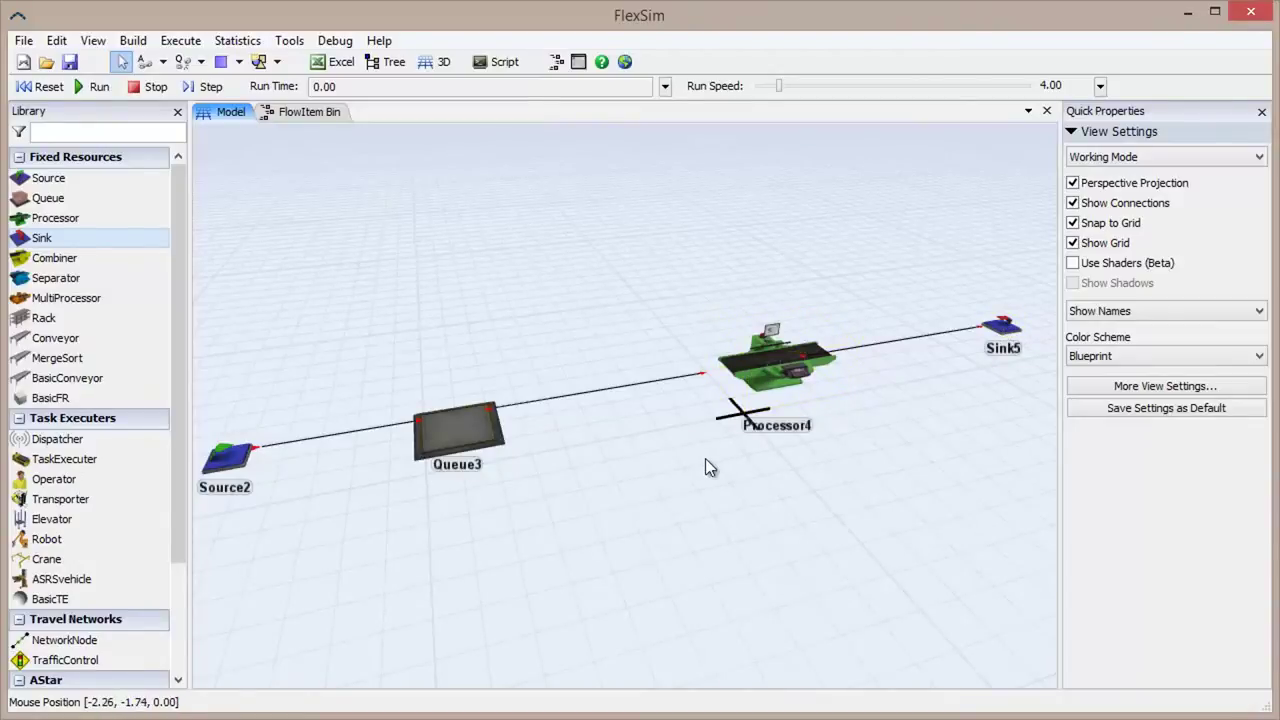
pyautogui.scroll(-6, 705, 462)
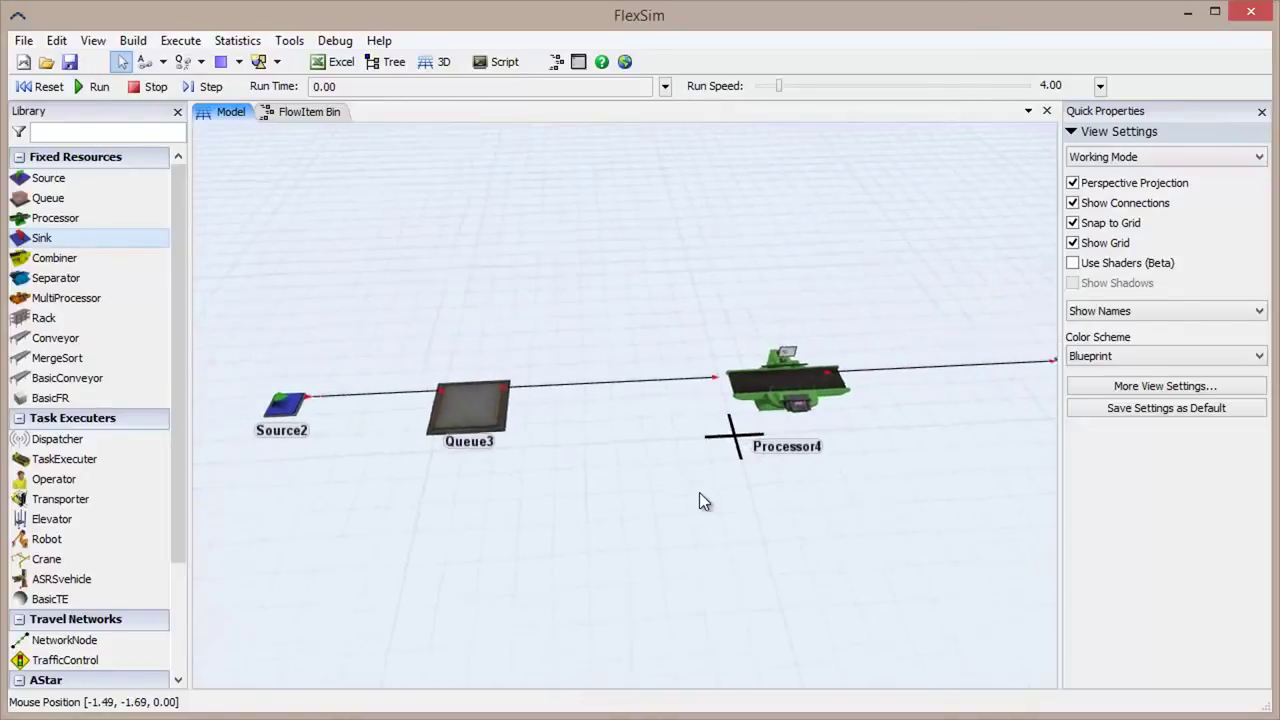
pyautogui.scroll(-3, 705, 495)
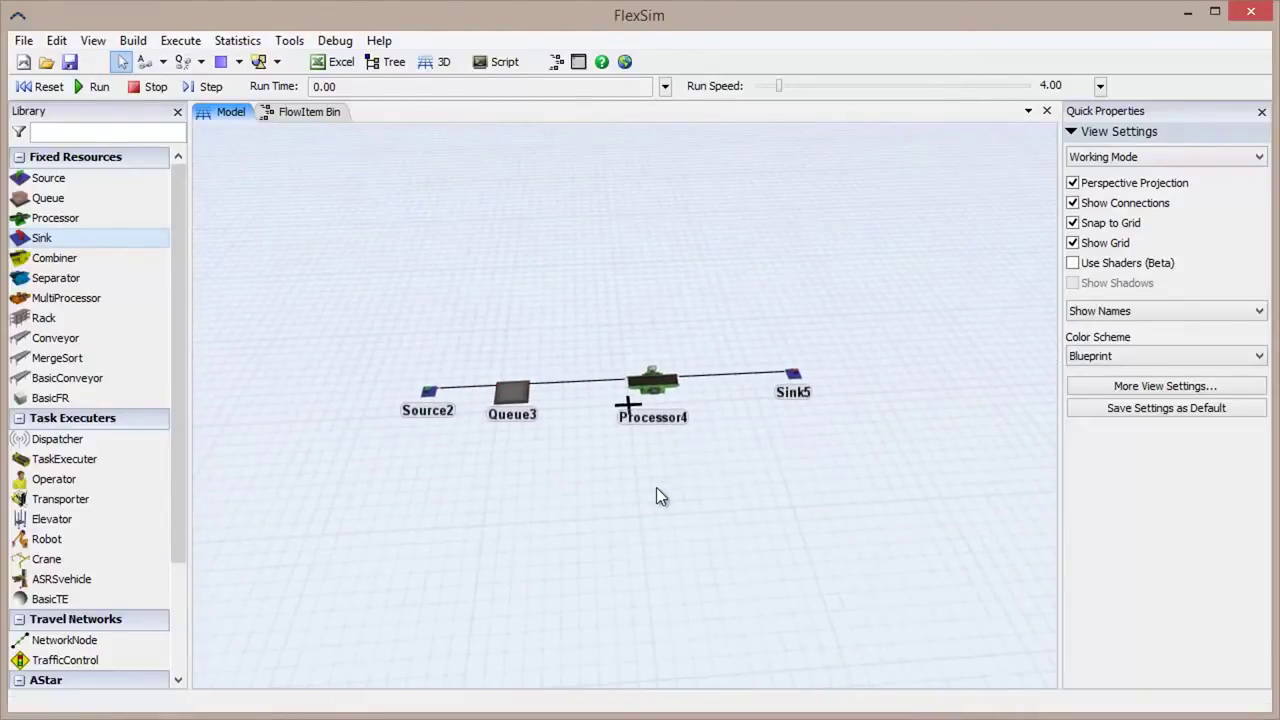
pyautogui.scroll(5, 655, 486)
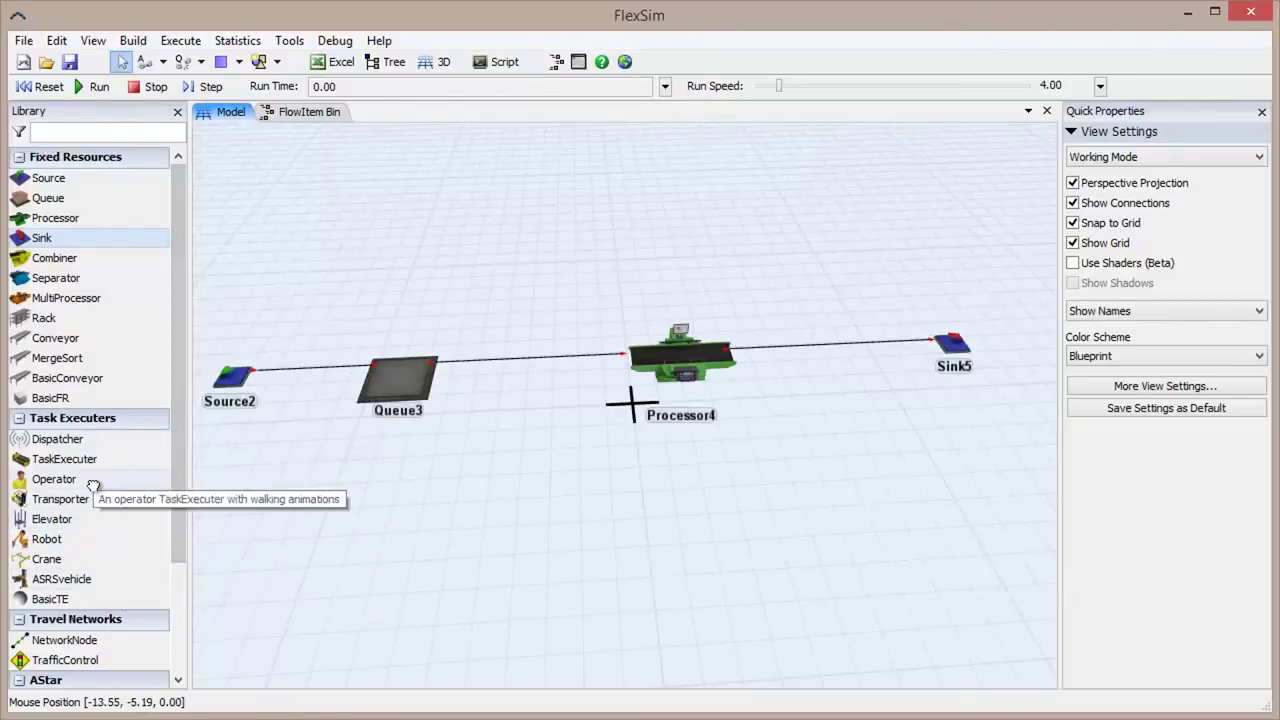
# Add Operator6 below Queue3 and forklift Transporter7 near Processor4, linking each to its object.
pyautogui.moveTo(54, 479); pyautogui.dragTo(464, 451)
pyautogui.moveTo(346, 501); pyautogui.dragTo(822, 438)
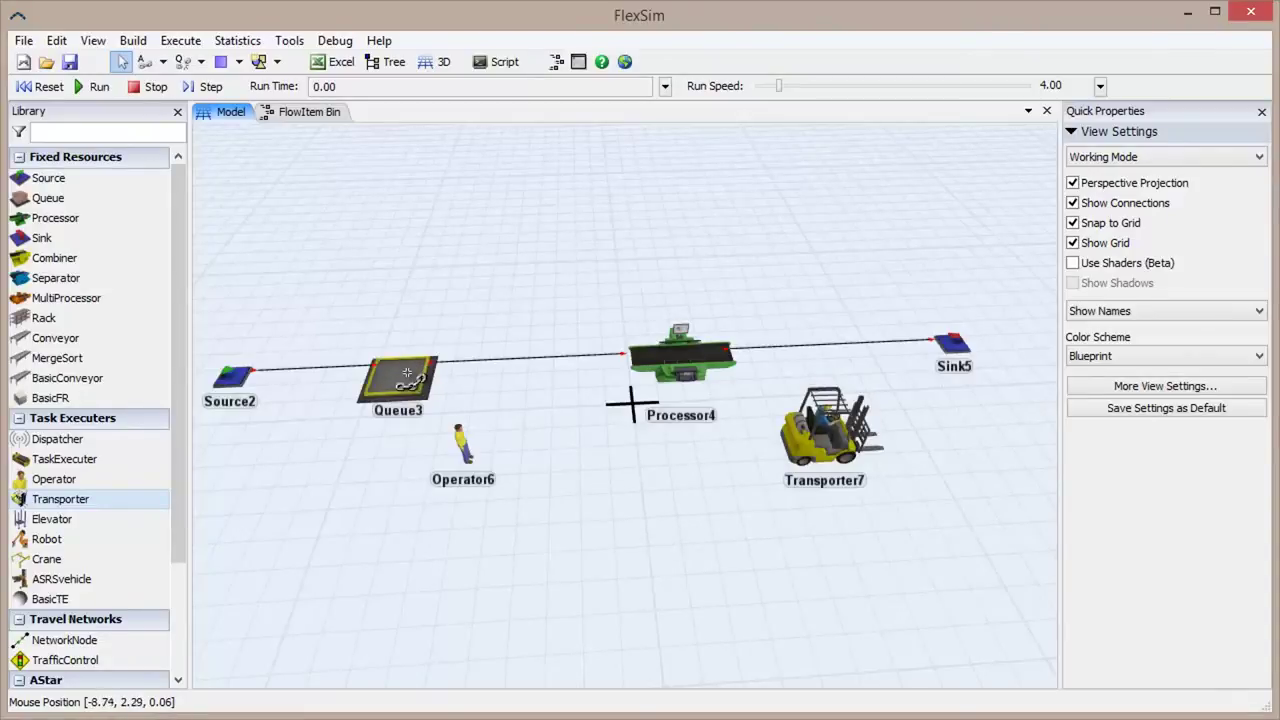
pyautogui.moveTo(410, 370); pyautogui.dragTo(468, 460)
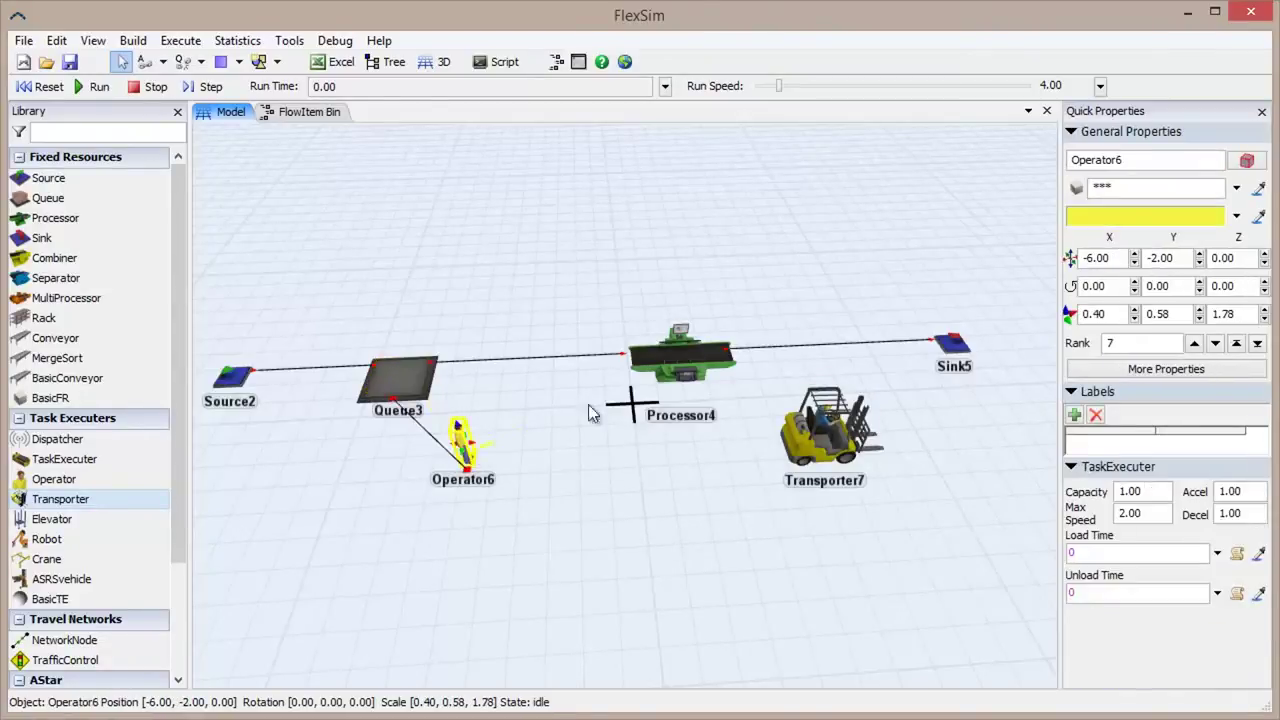
pyautogui.moveTo(655, 380); pyautogui.dragTo(855, 440)
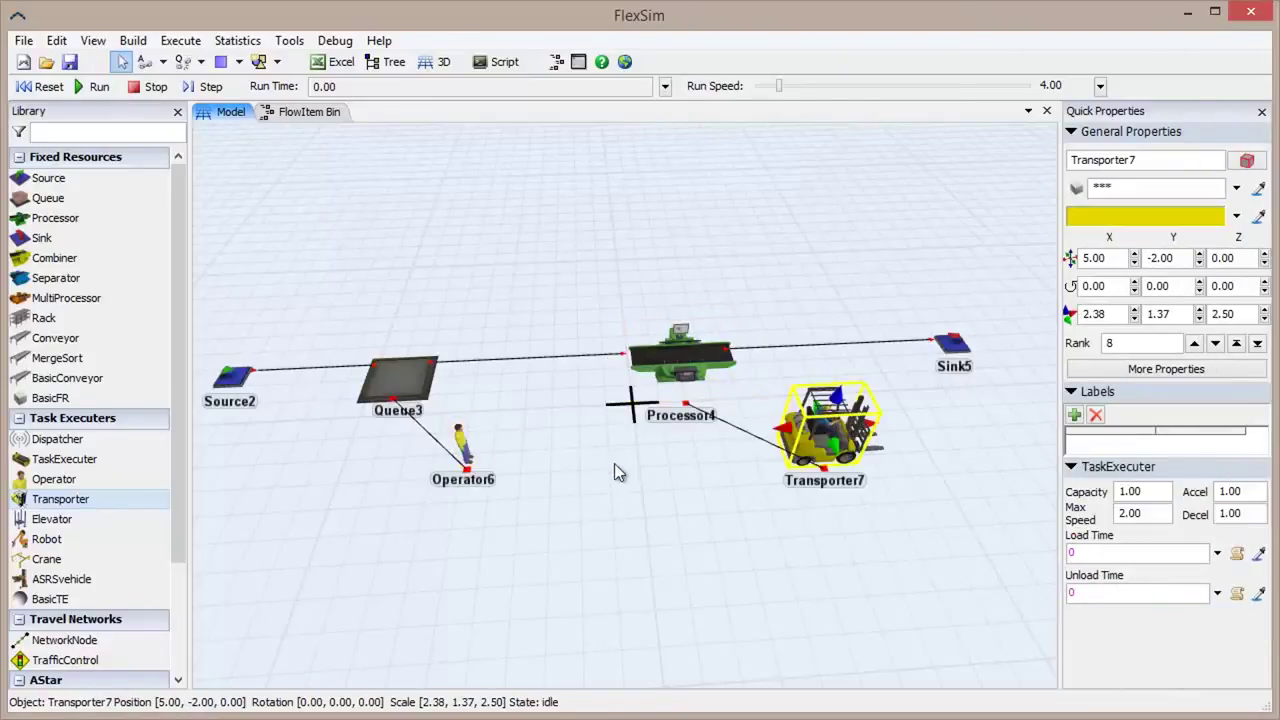
pyautogui.click(634, 483)
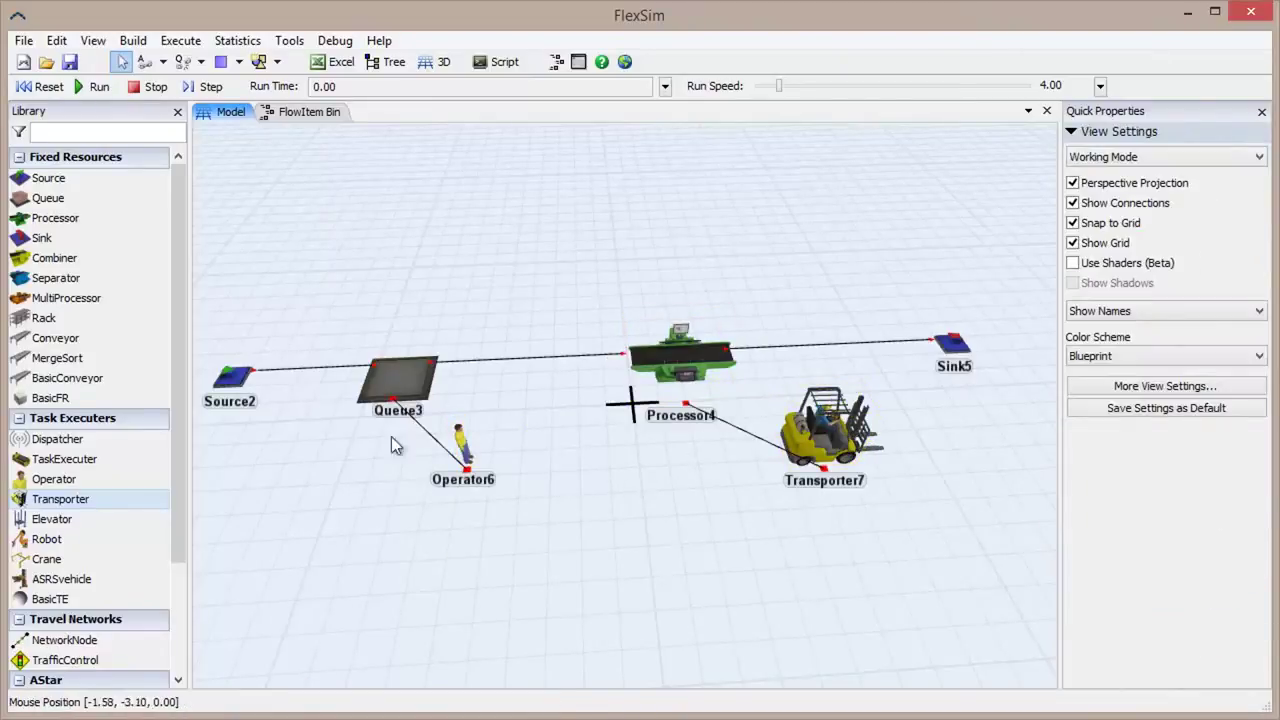
pyautogui.click(400, 378)
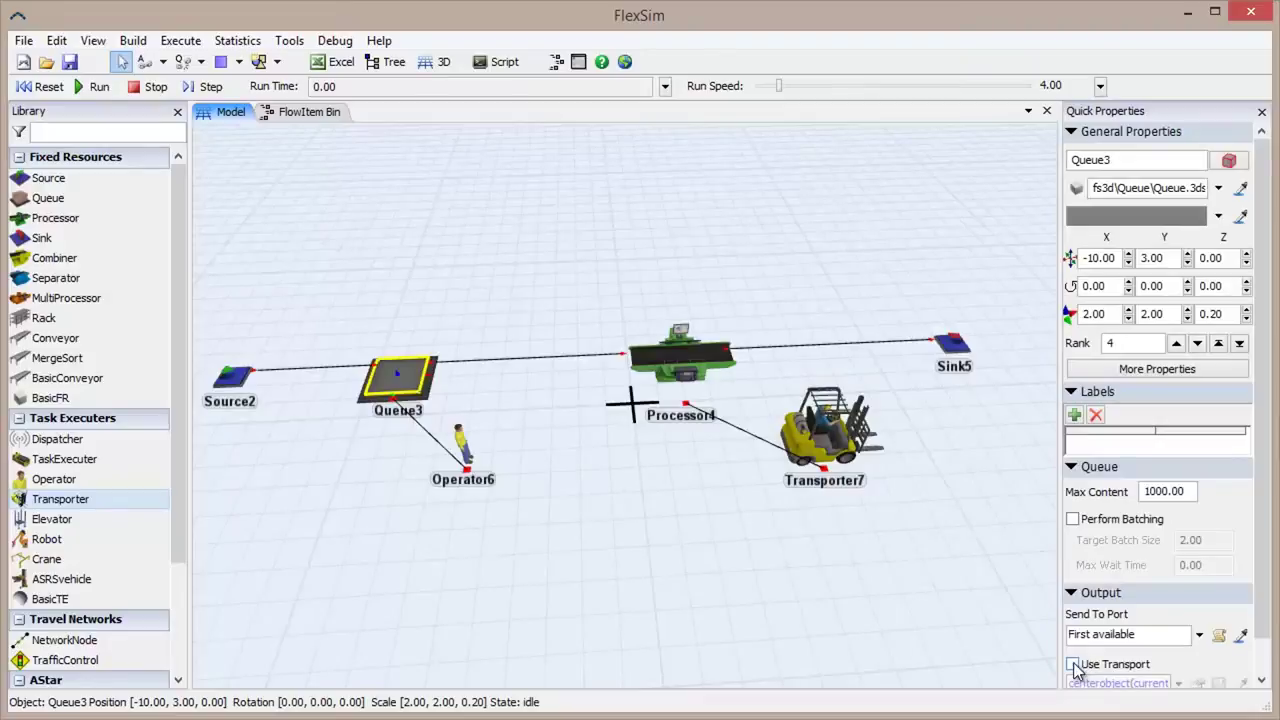
# Switch on Use Transport for the output of both Queue3 and Processor4.
pyautogui.click(1073, 664)
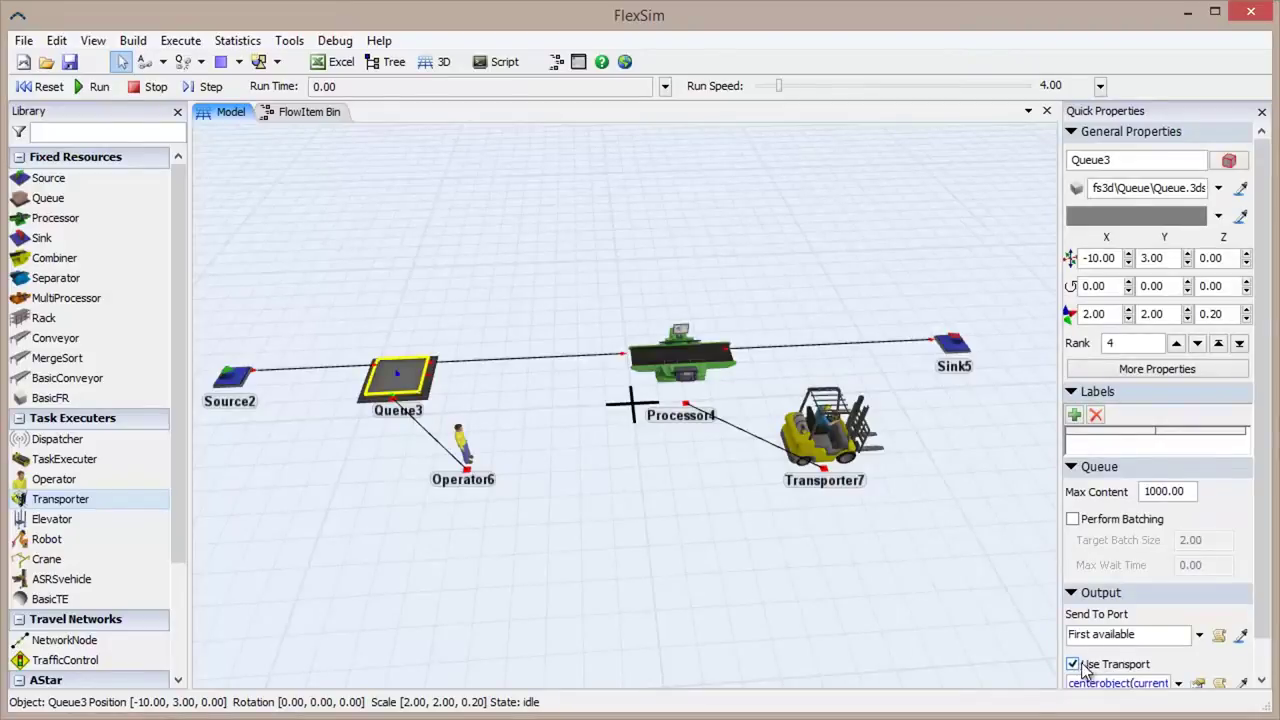
pyautogui.click(706, 364)
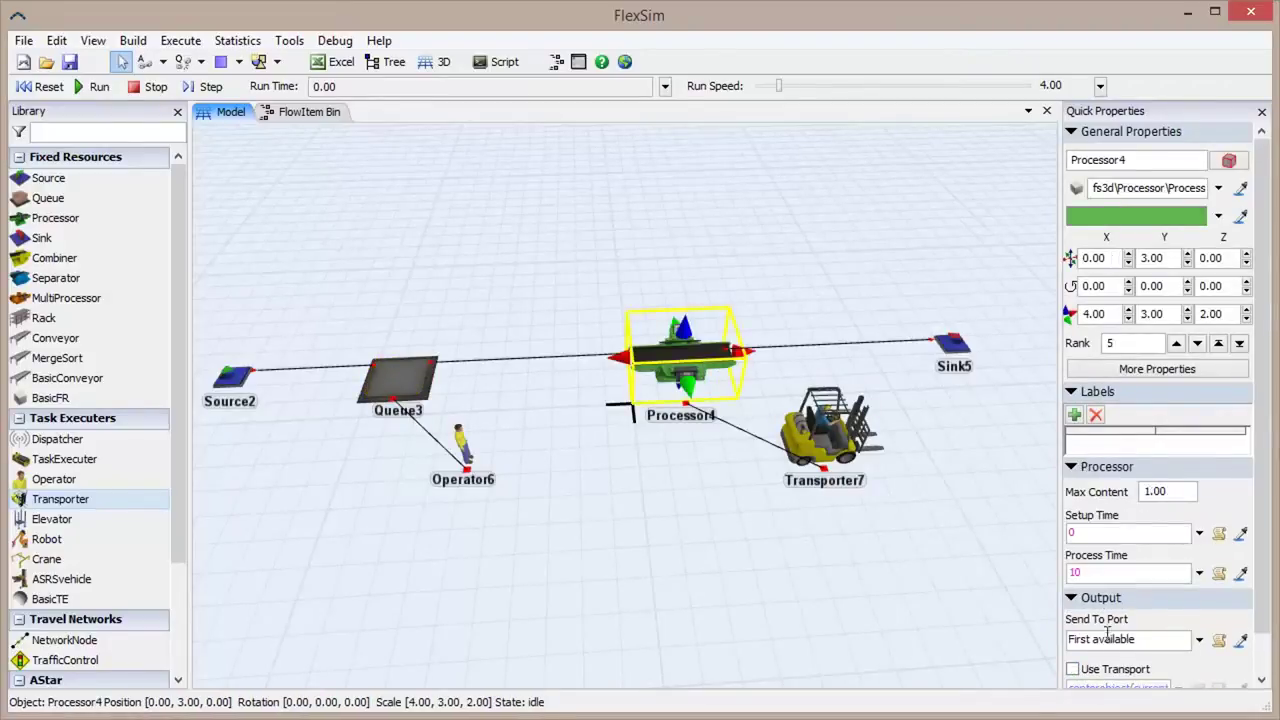
pyautogui.click(1073, 669)
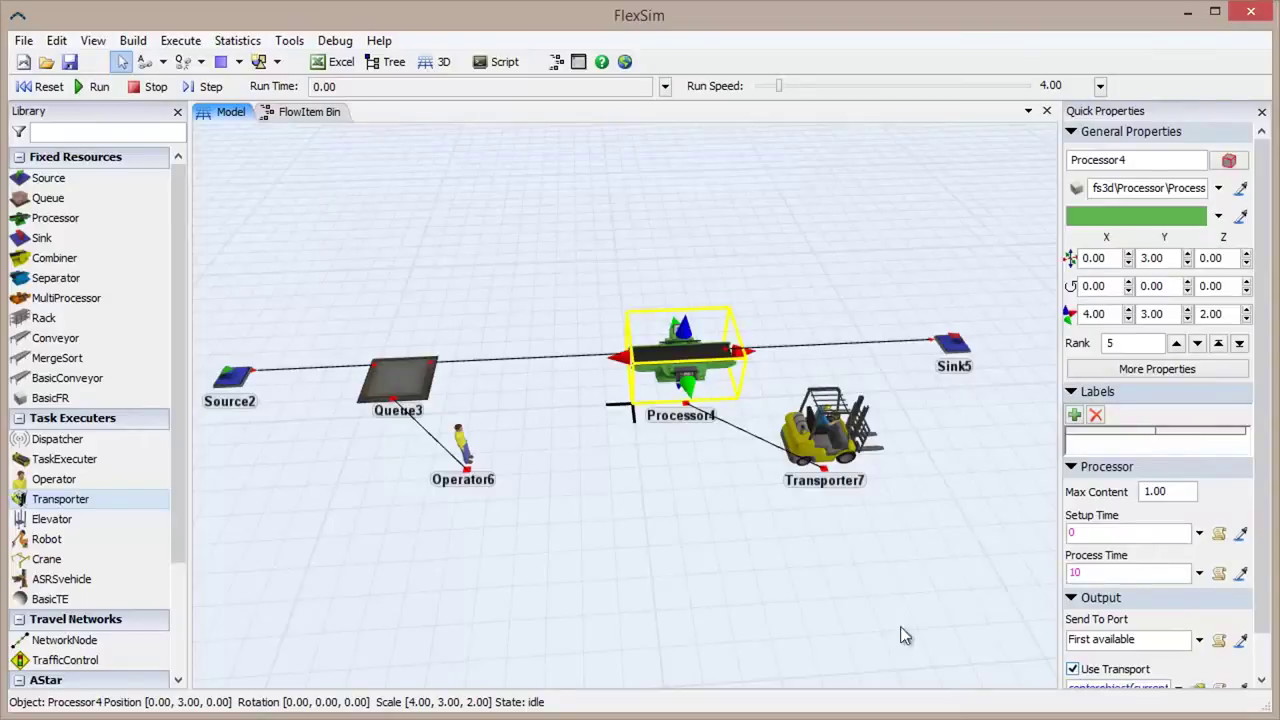
pyautogui.click(841, 572)
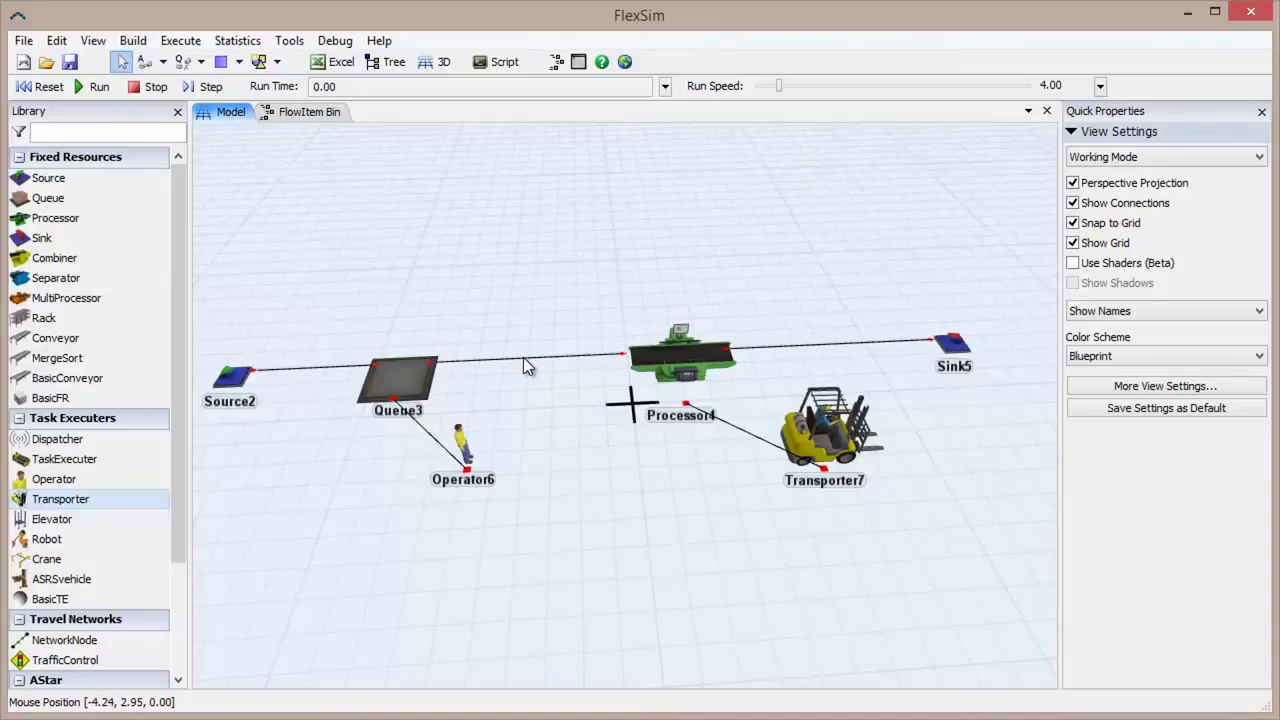
pyautogui.click(425, 393)
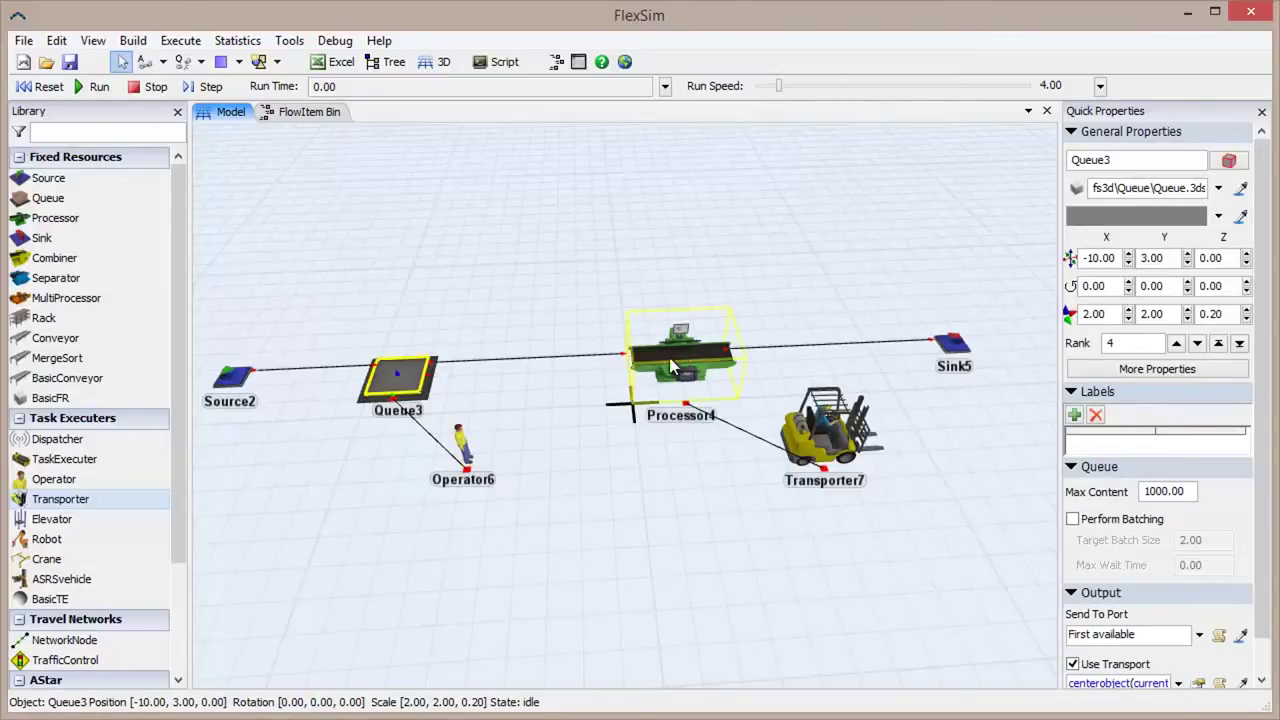
pyautogui.click(668, 524)
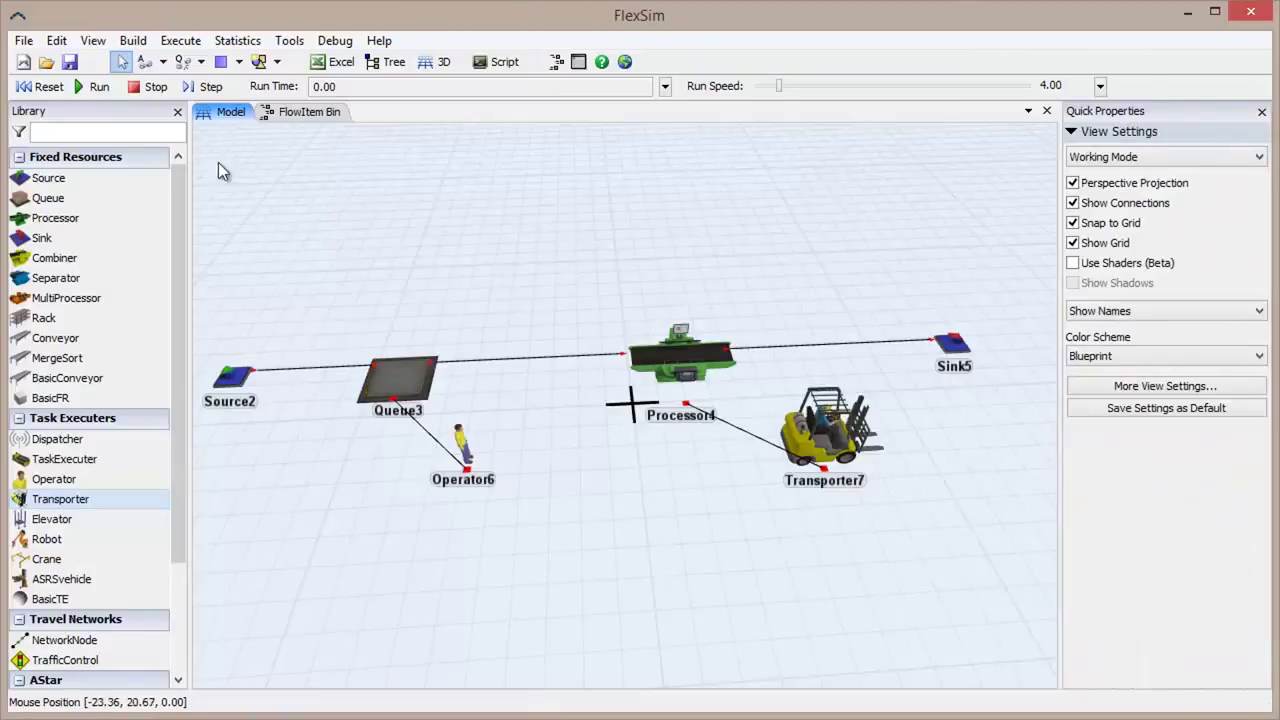
pyautogui.click(271, 112)
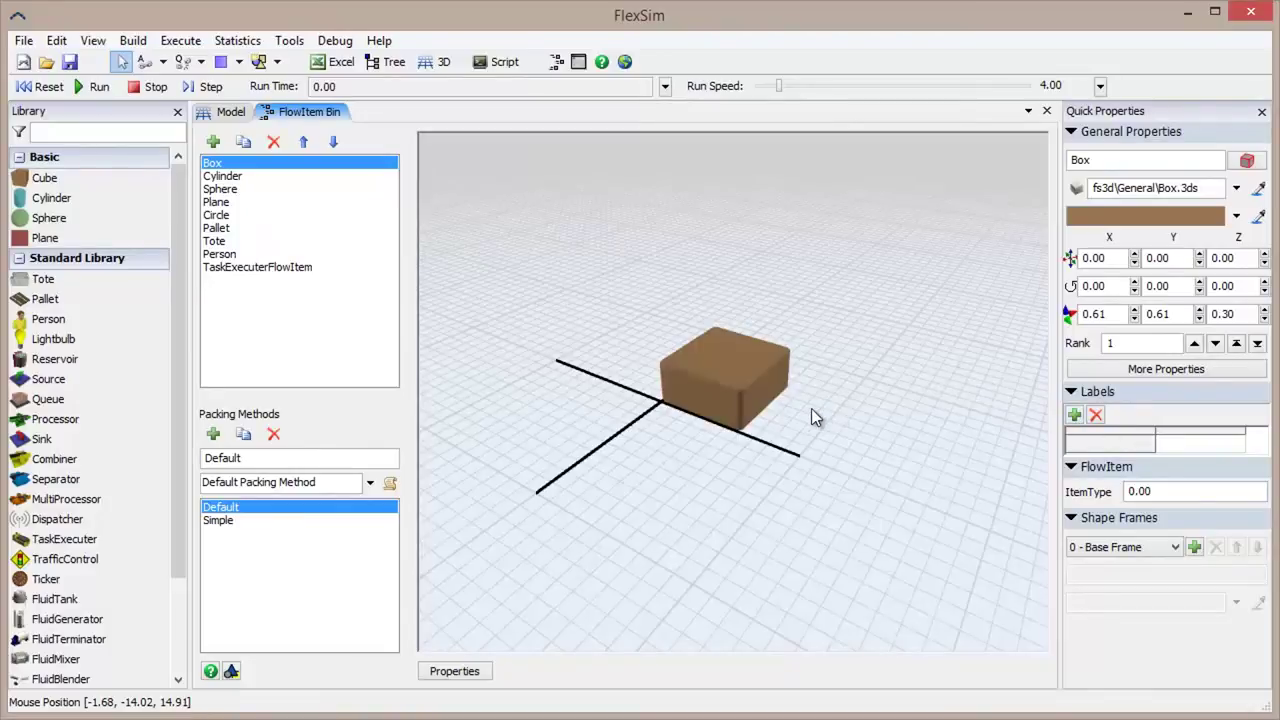
pyautogui.click(231, 112)
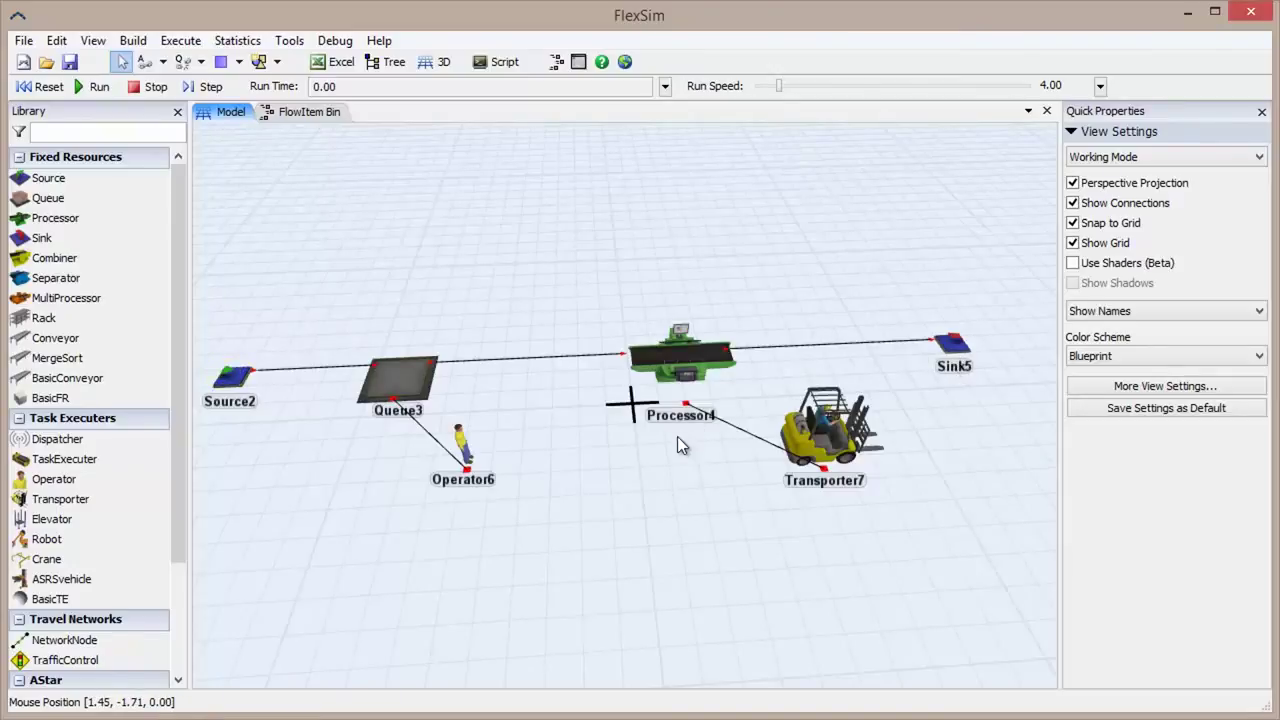
# Change Source2's FlowItem Class from Box to Pallet, then jump to the FlowItem Bin.
pyautogui.click(234, 381)
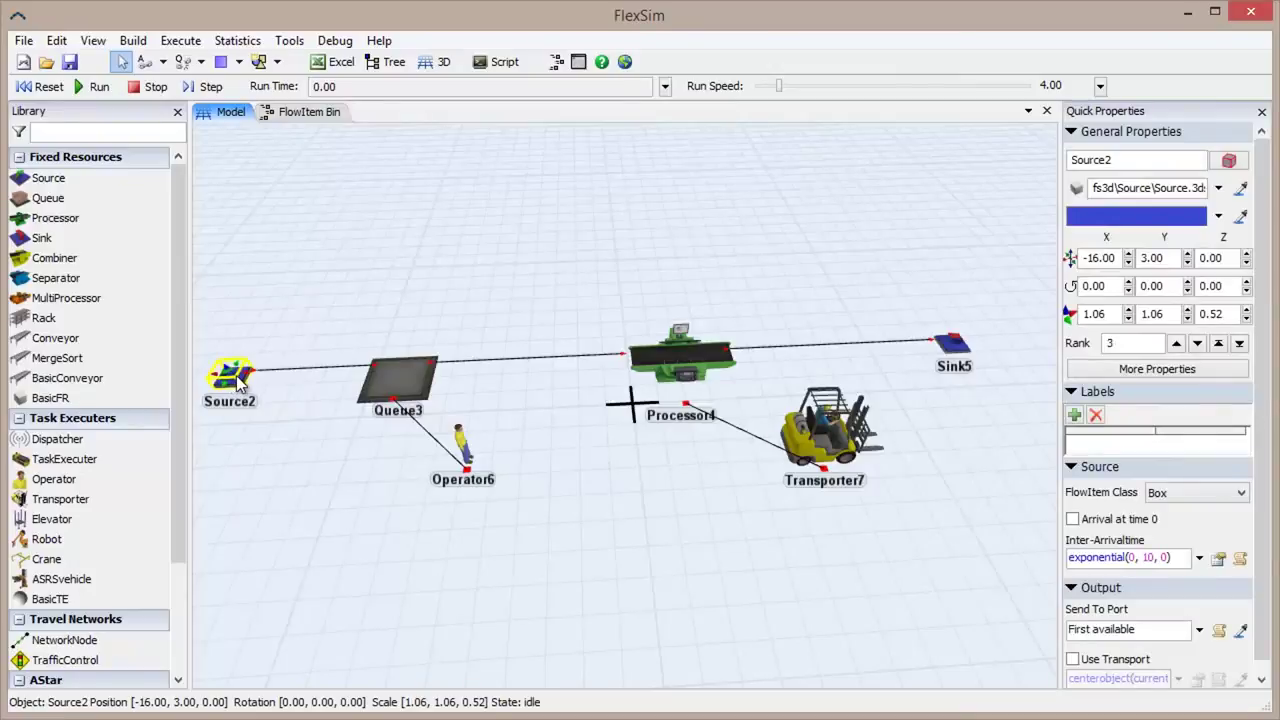
pyautogui.click(1198, 493)
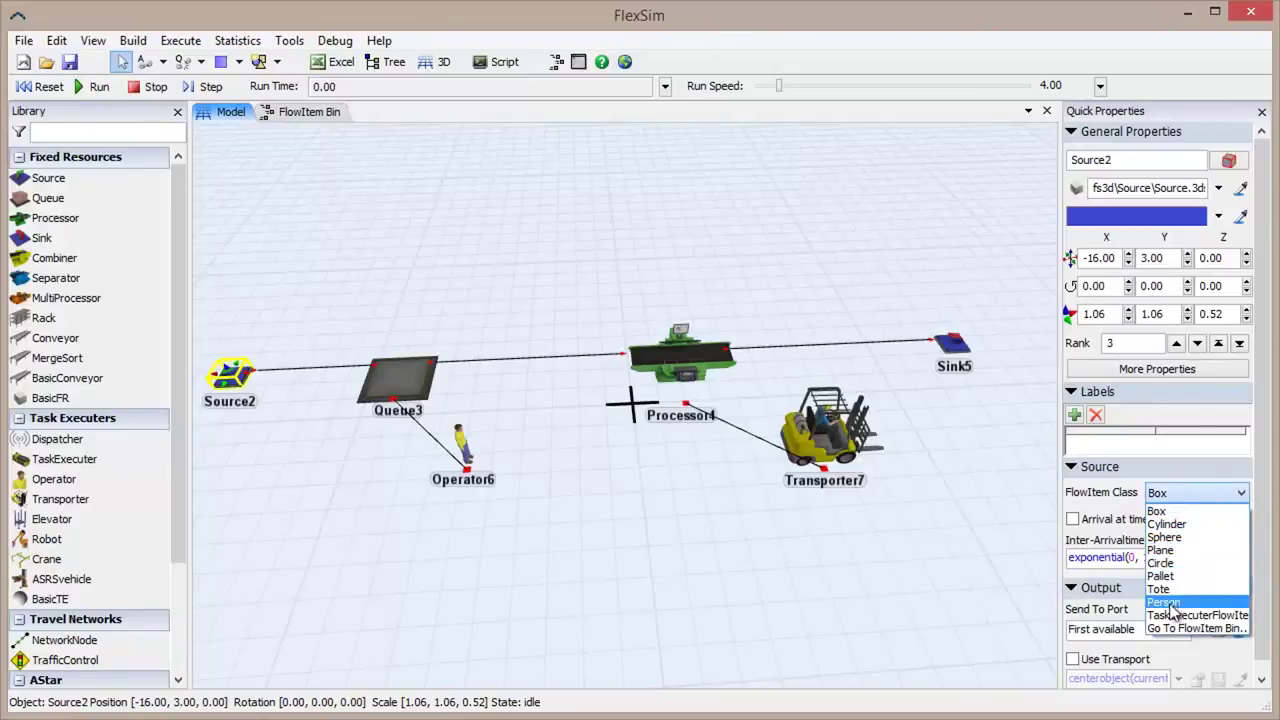
pyautogui.click(1170, 537)
pyautogui.click(1195, 493)
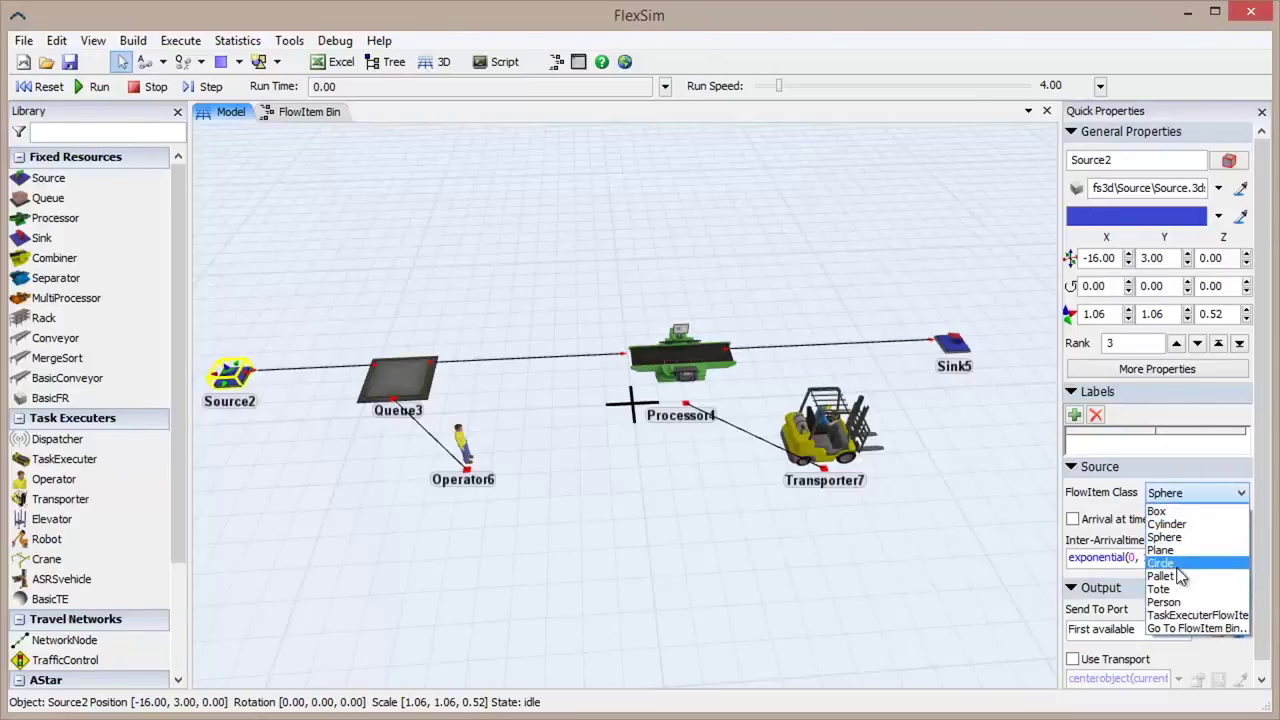
pyautogui.click(1183, 555)
pyautogui.click(1190, 495)
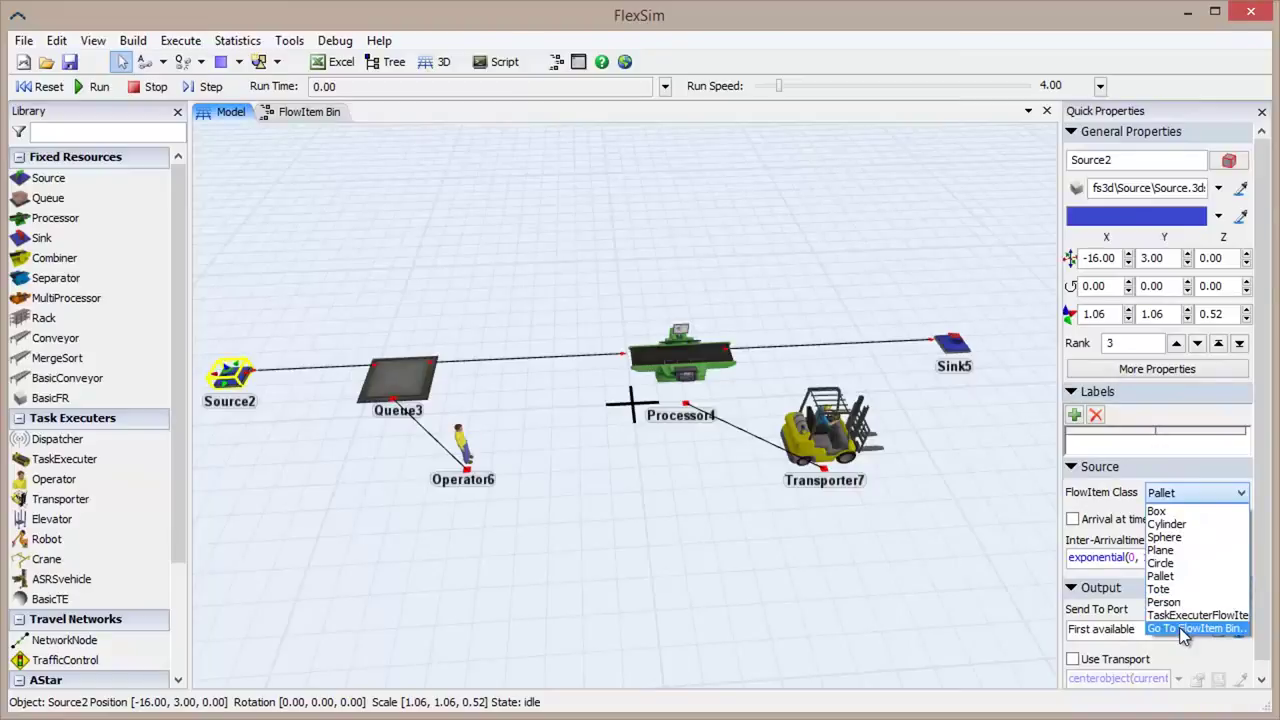
pyautogui.click(1176, 627)
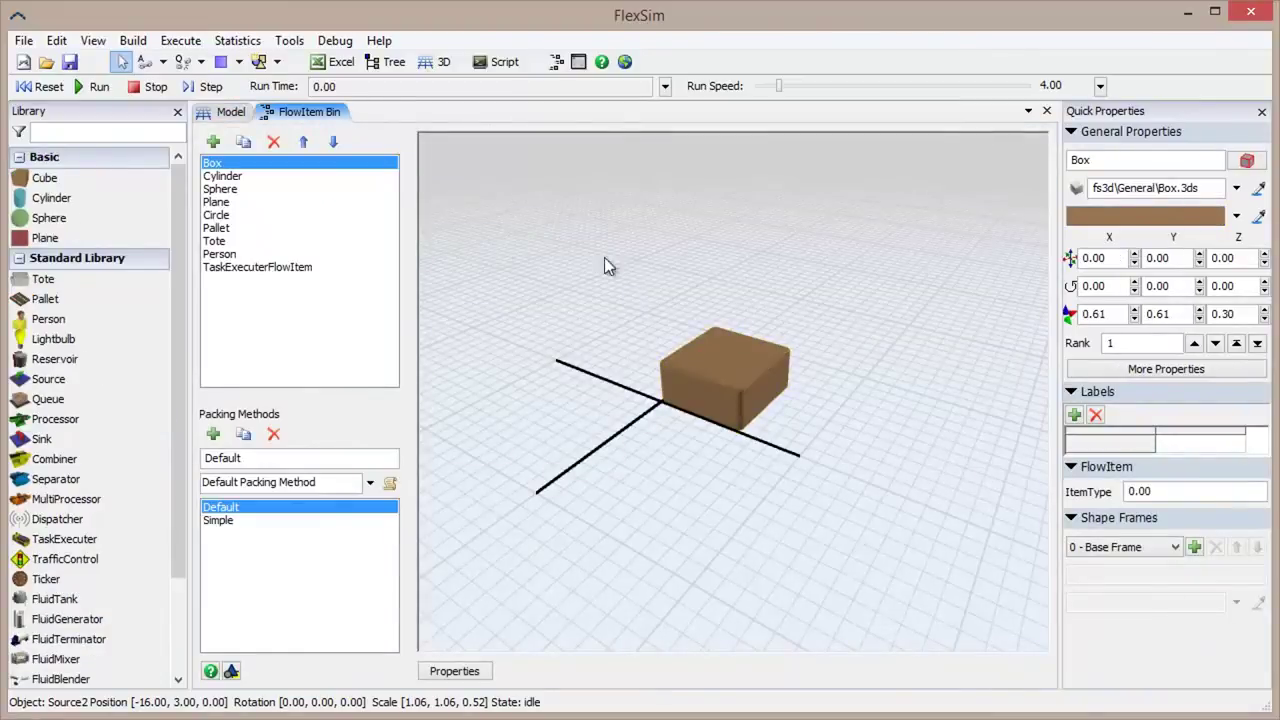
pyautogui.click(236, 182)
pyautogui.click(237, 202)
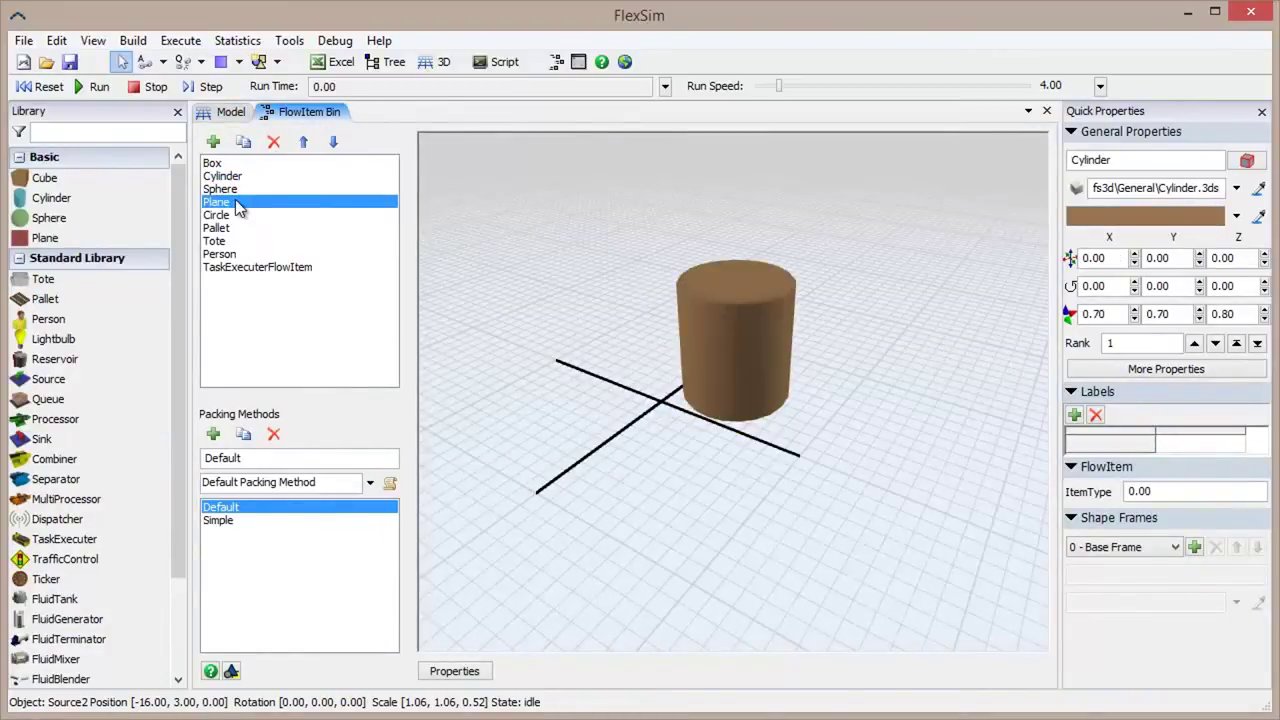
pyautogui.click(237, 163)
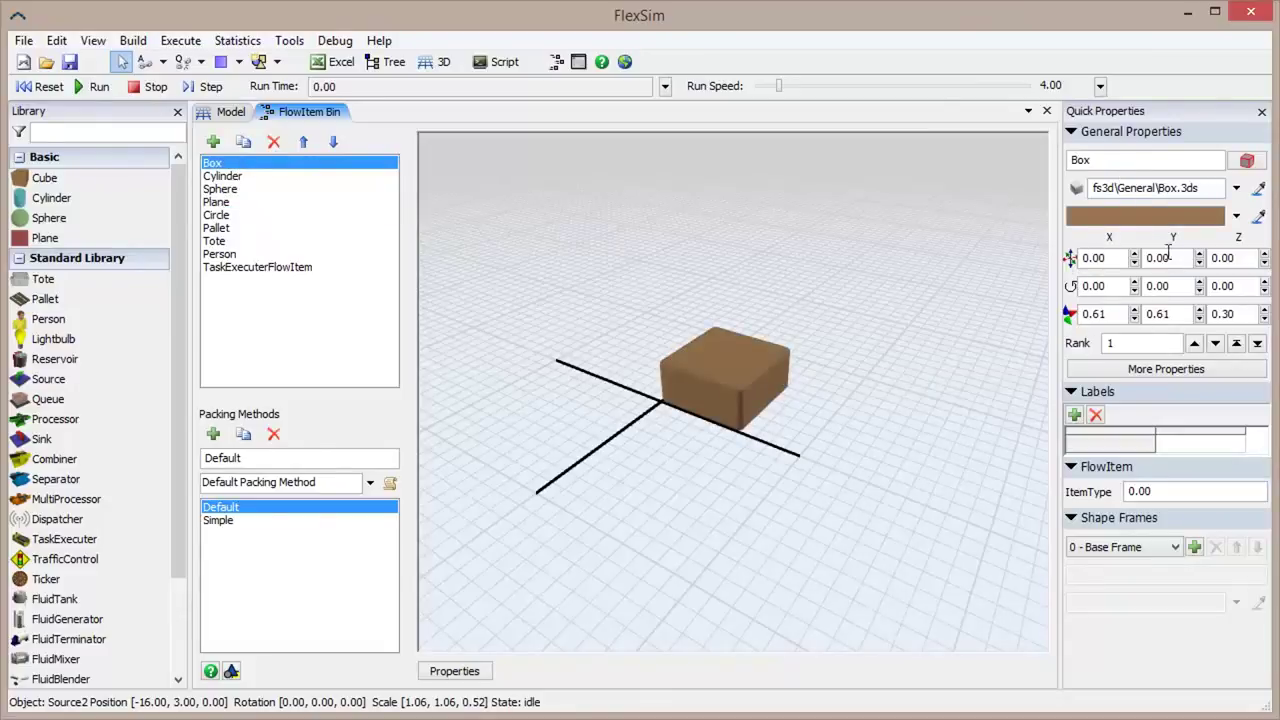
pyautogui.rightClick(701, 384)
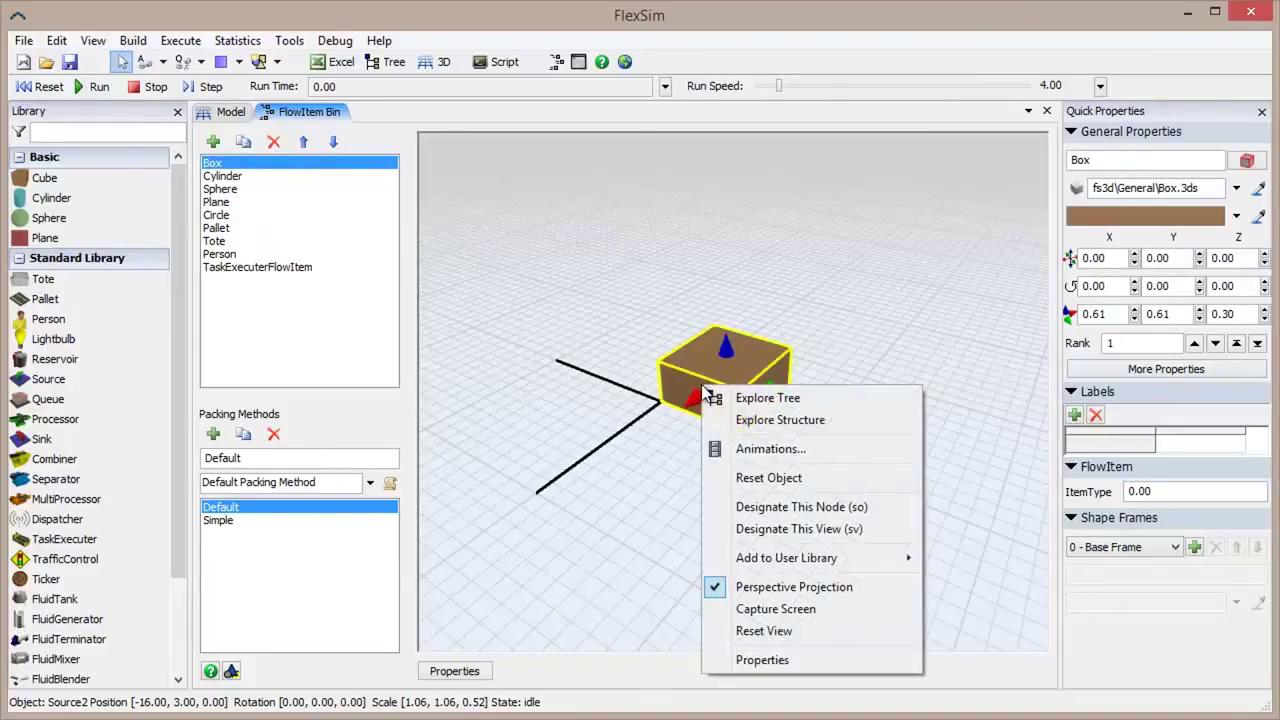
pyautogui.click(626, 473)
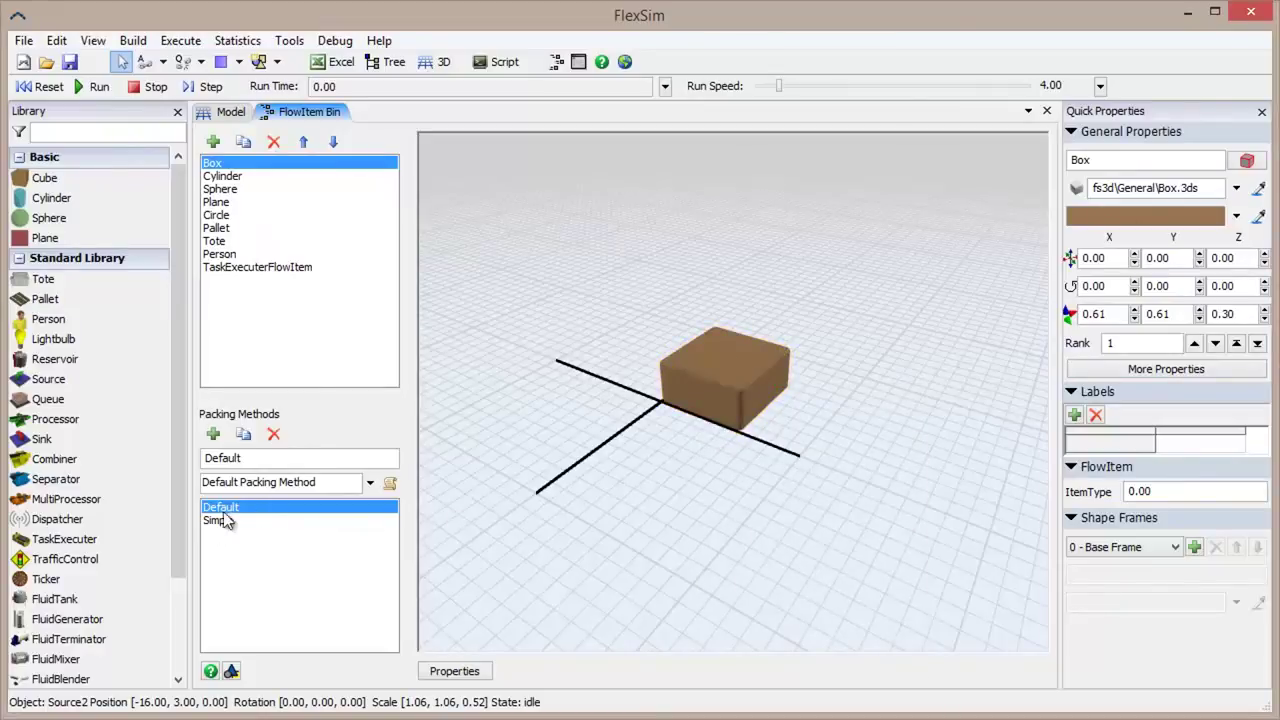
pyautogui.click(230, 111)
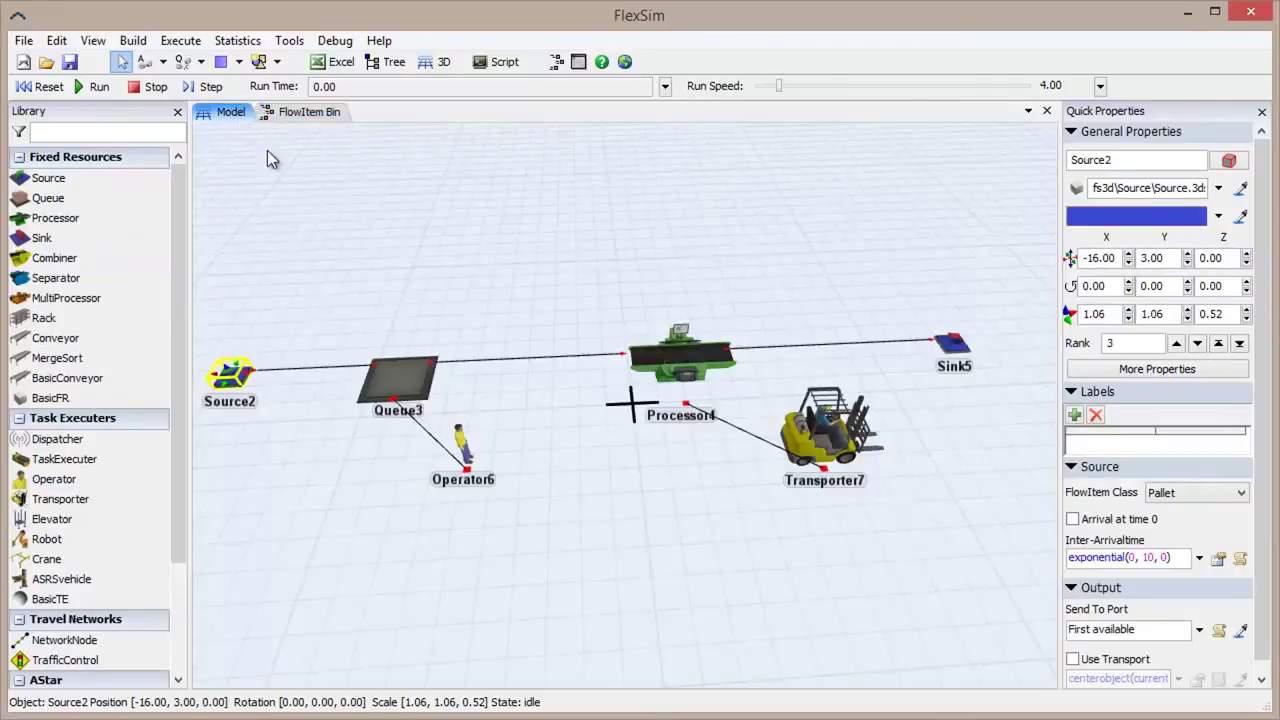
# Reset and run the model, checking Source2's output statistics as pallets flow.
pyautogui.click(476, 375)
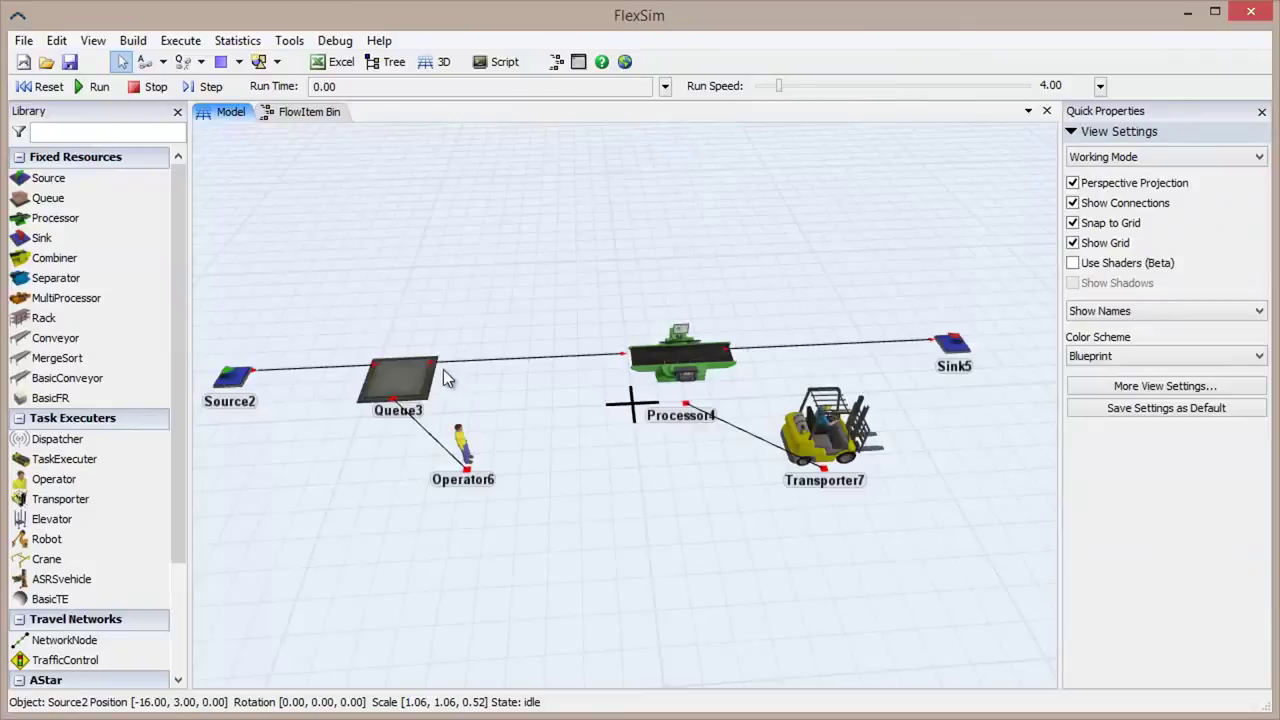
pyautogui.click(63, 88)
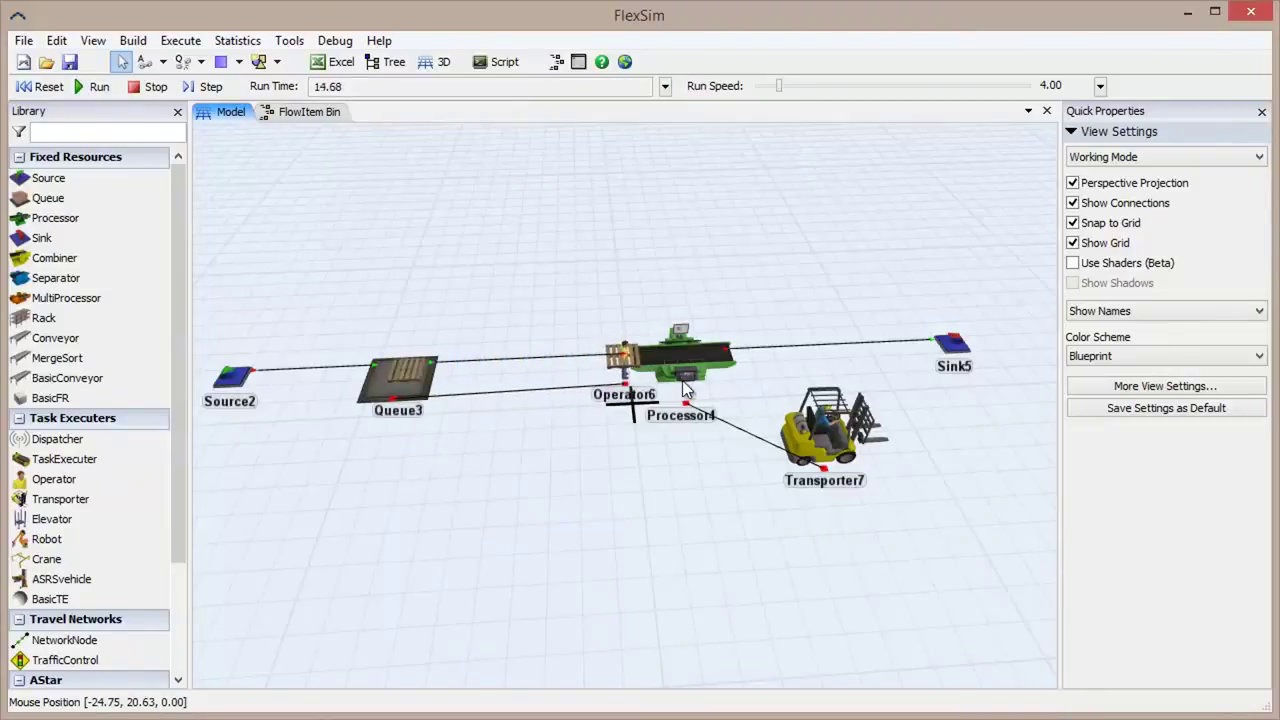
pyautogui.click(230, 379)
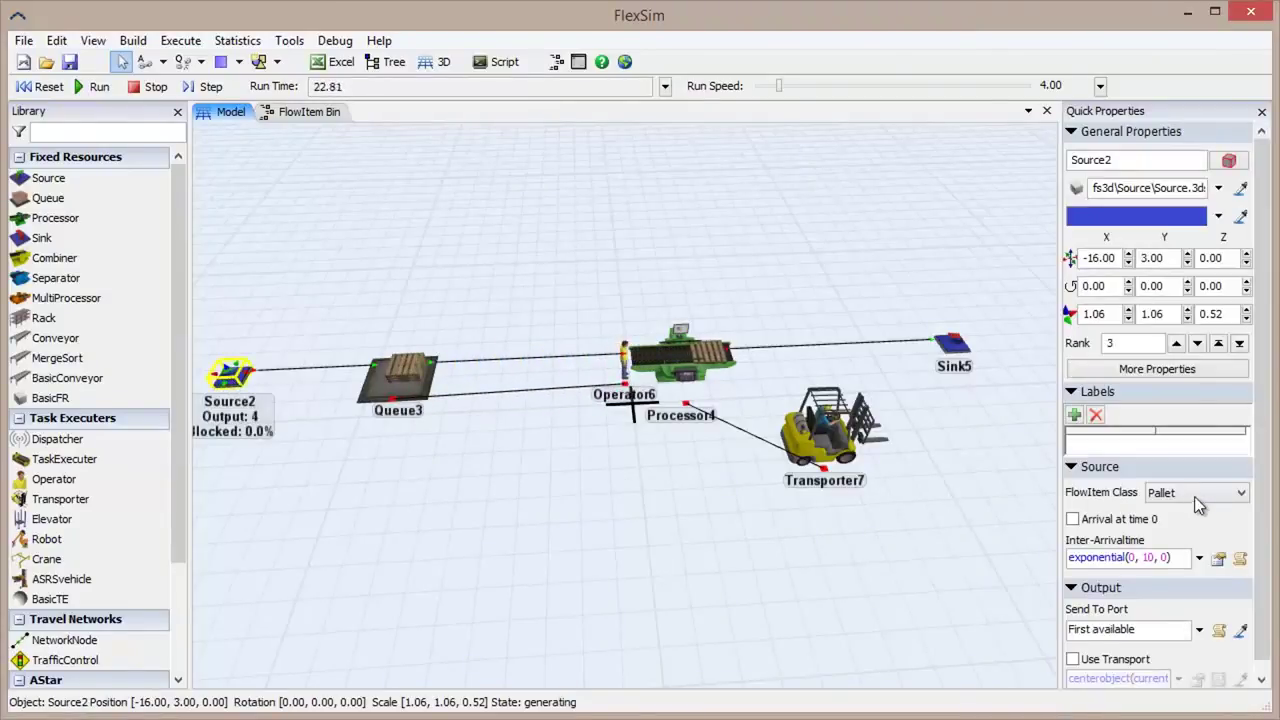
pyautogui.click(502, 458)
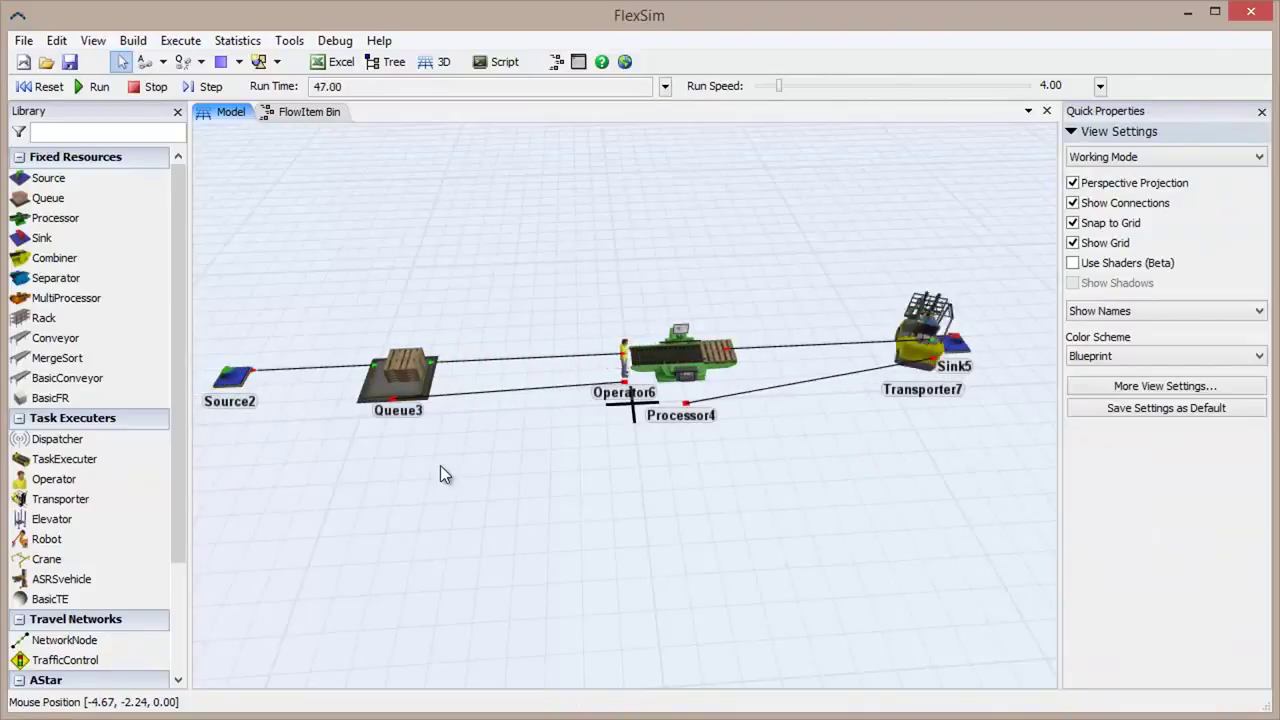
pyautogui.click(243, 378)
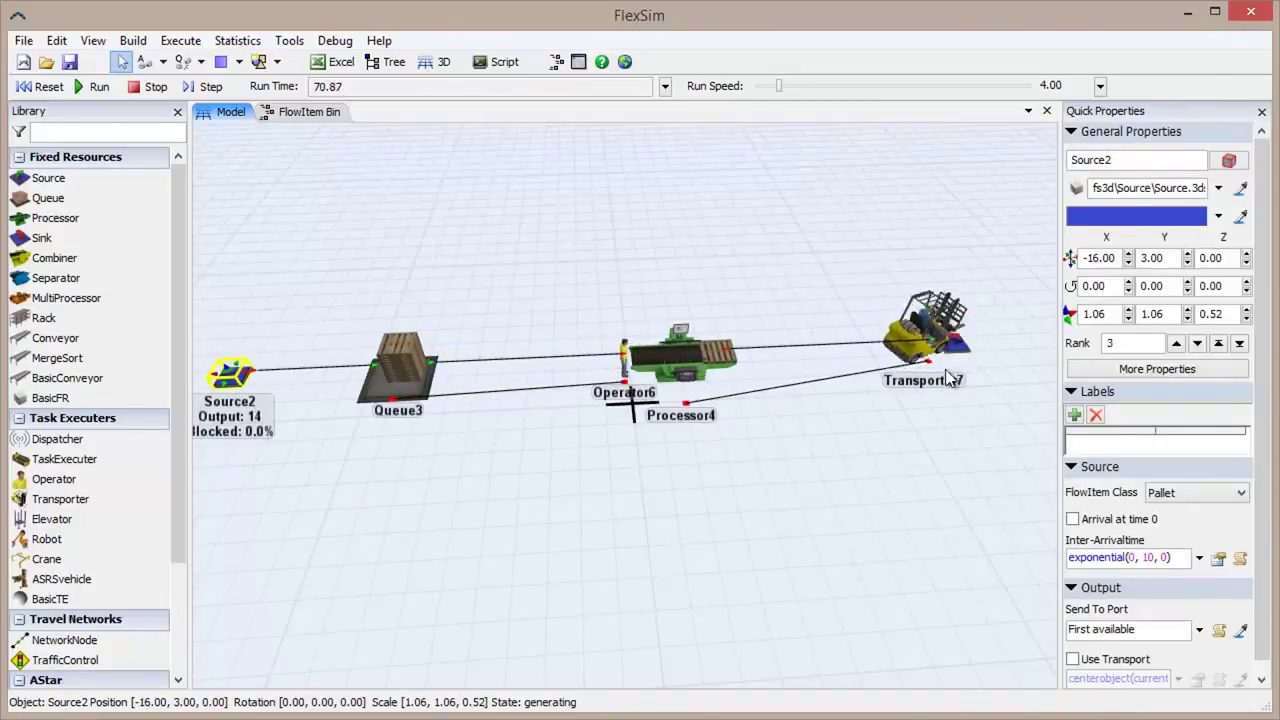
pyautogui.click(671, 488)
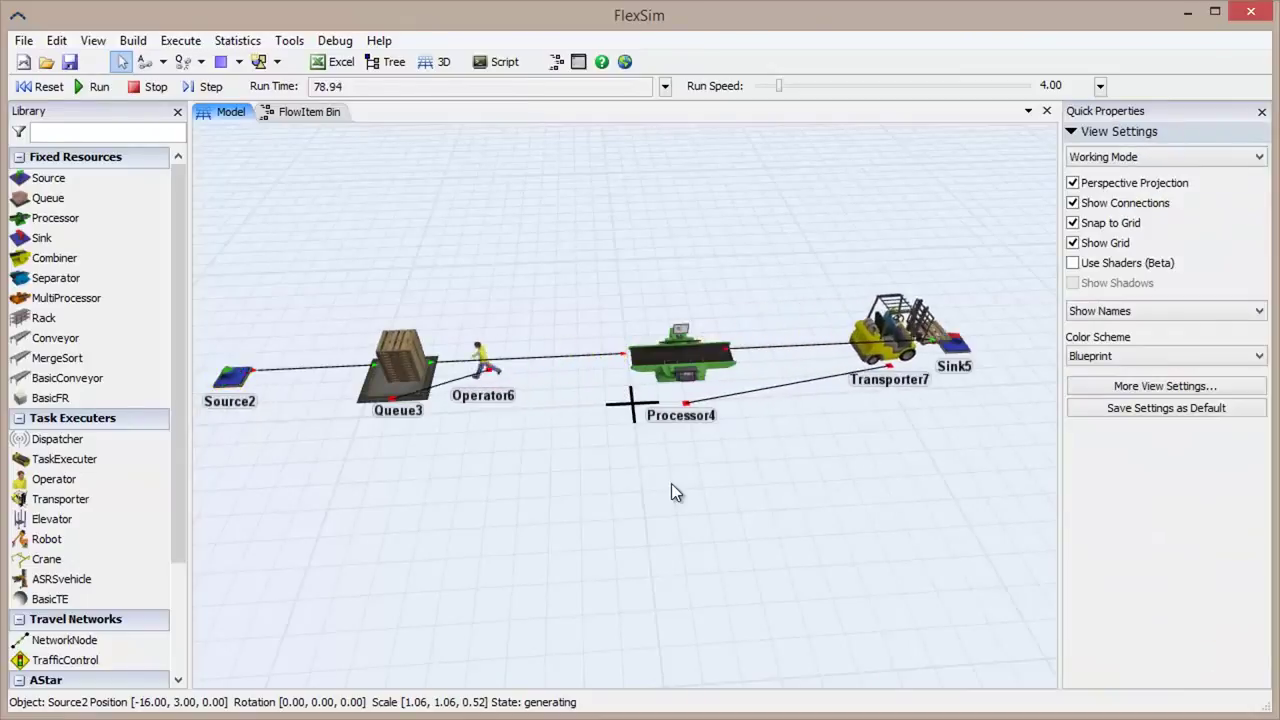